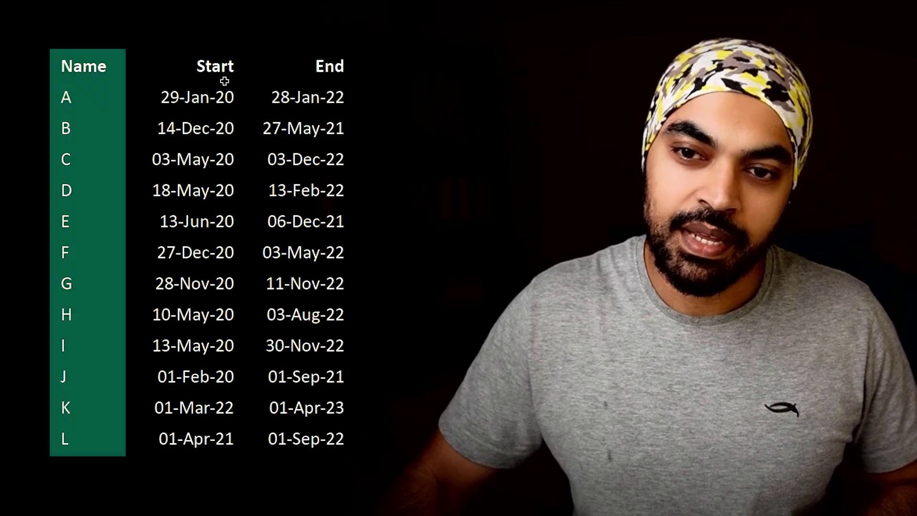
# Highlight the project start-date and end-date columns in the source table
pyautogui.moveTo(225, 68); pyautogui.dragTo(224, 132)
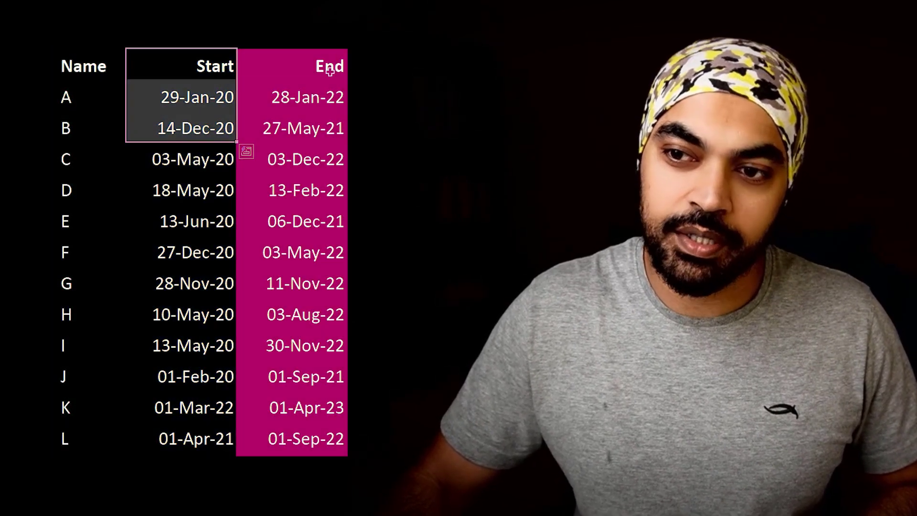
pyautogui.moveTo(334, 67); pyautogui.dragTo(325, 160)
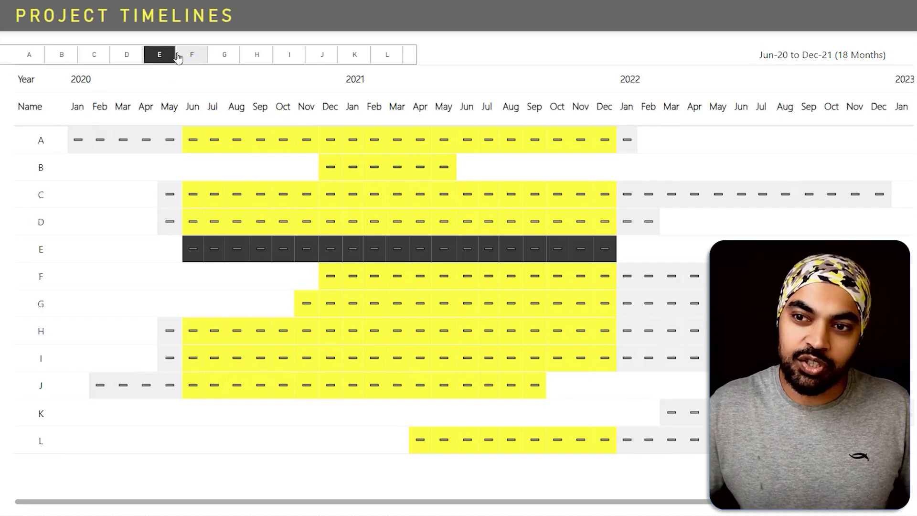
# Move the slicer selection from project E through D and C to project B
pyautogui.click(160, 57)
pyautogui.click(160, 56)
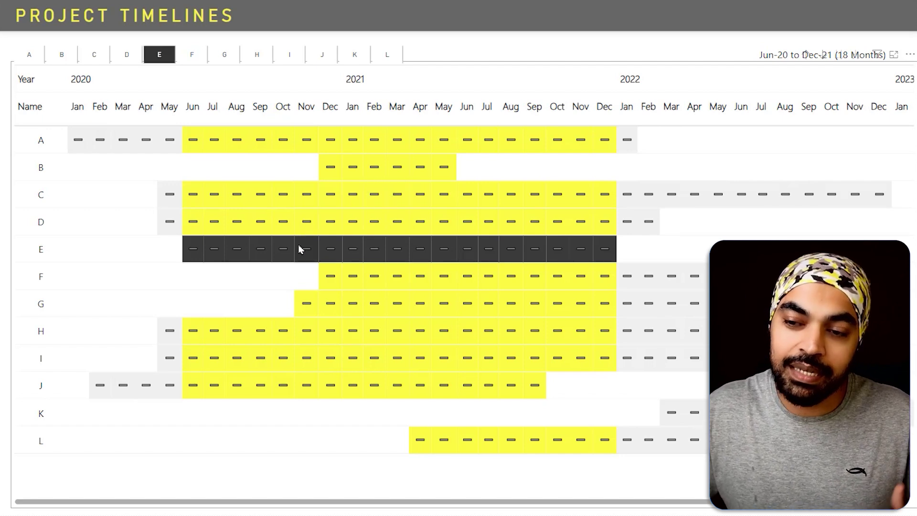
pyautogui.click(124, 57)
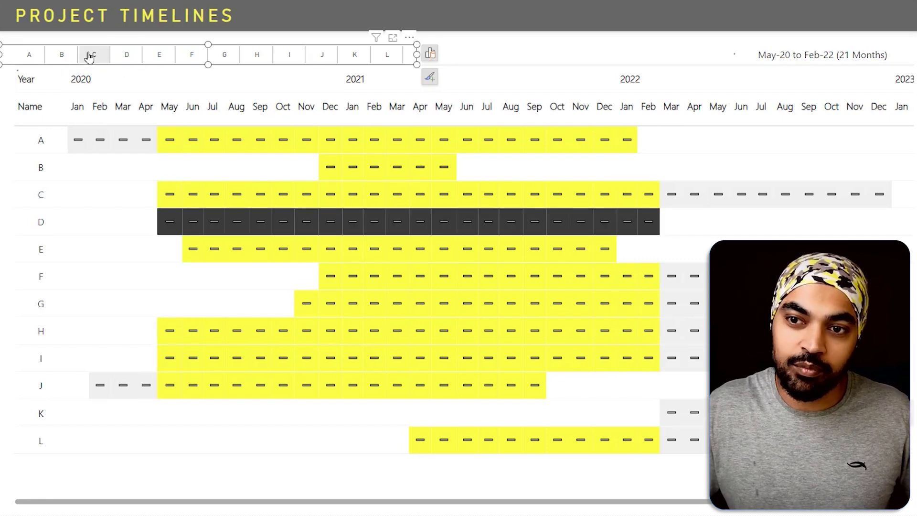
pyautogui.click(90, 55)
pyautogui.click(66, 57)
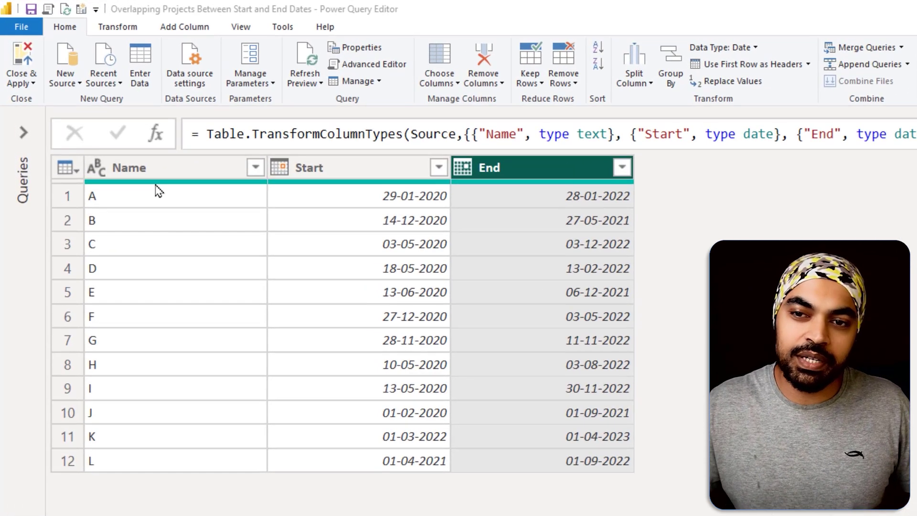
# Point out the Name, Start and End columns of the Data query
pyautogui.click(101, 110)
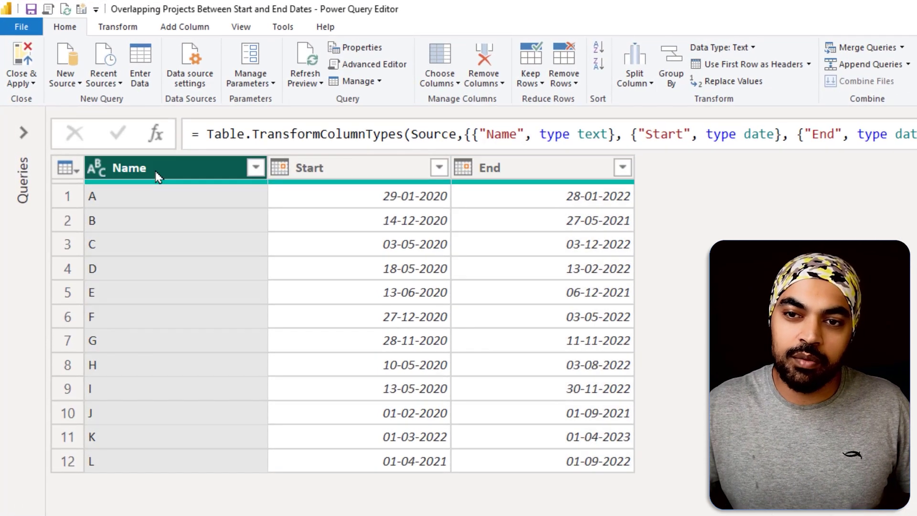
pyautogui.click(378, 169)
pyautogui.click(522, 177)
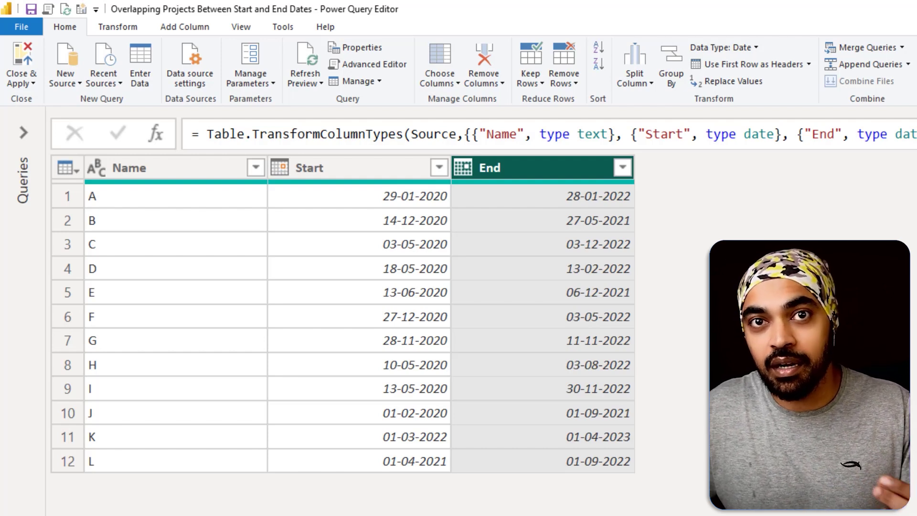
# Inspect project A's start and end dates, then view the Added Custom step
pyautogui.click(362, 203)
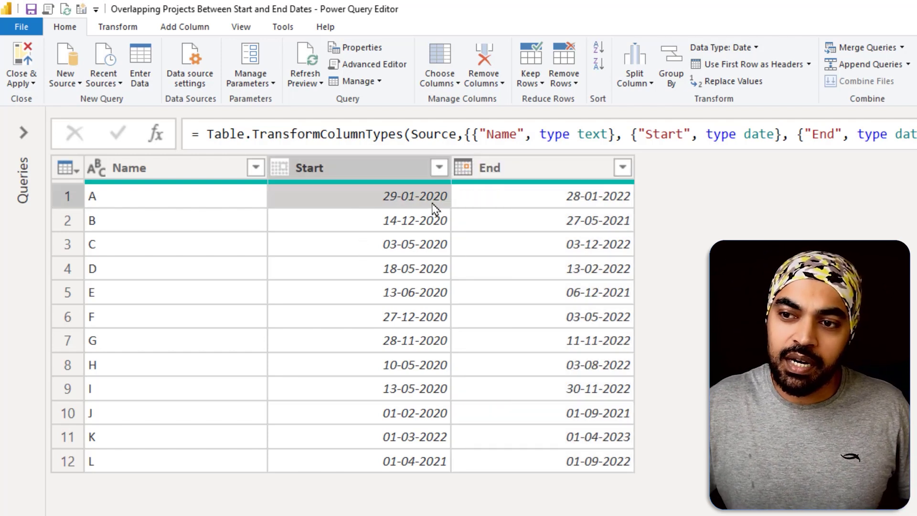
pyautogui.click(563, 200)
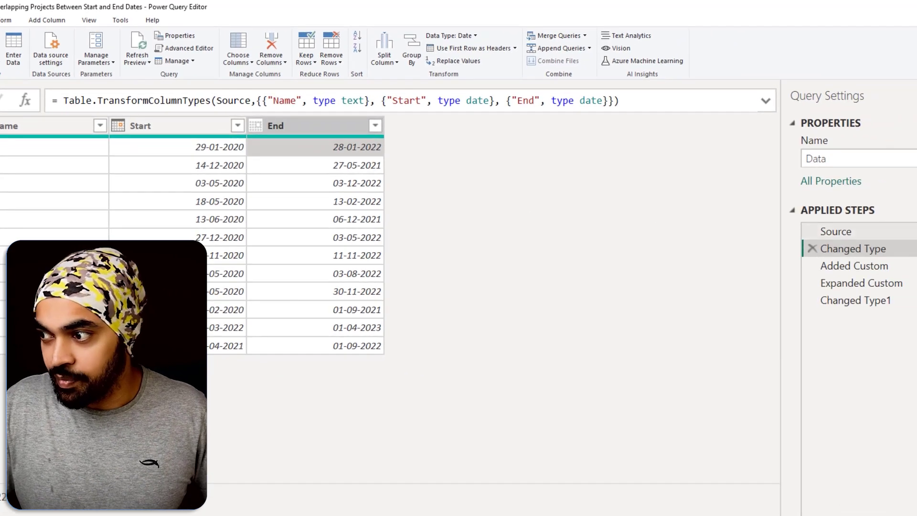
pyautogui.click(907, 268)
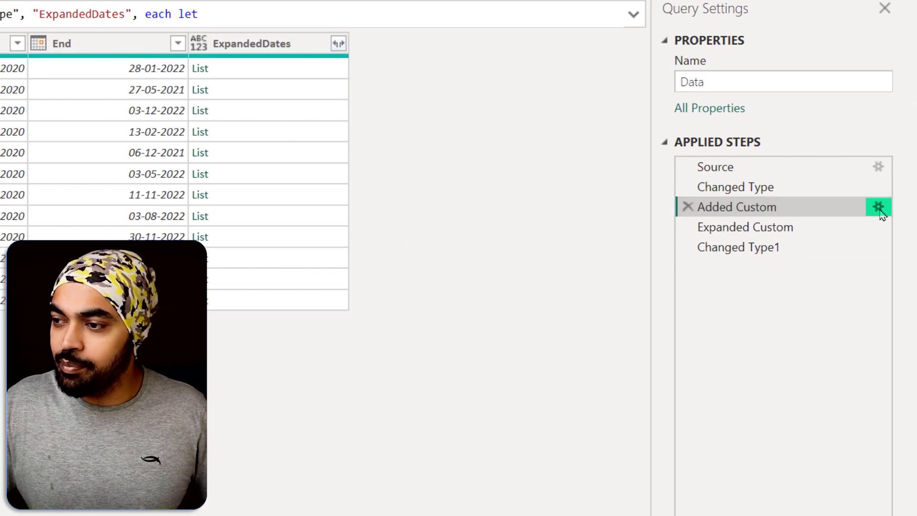
pyautogui.click(879, 210)
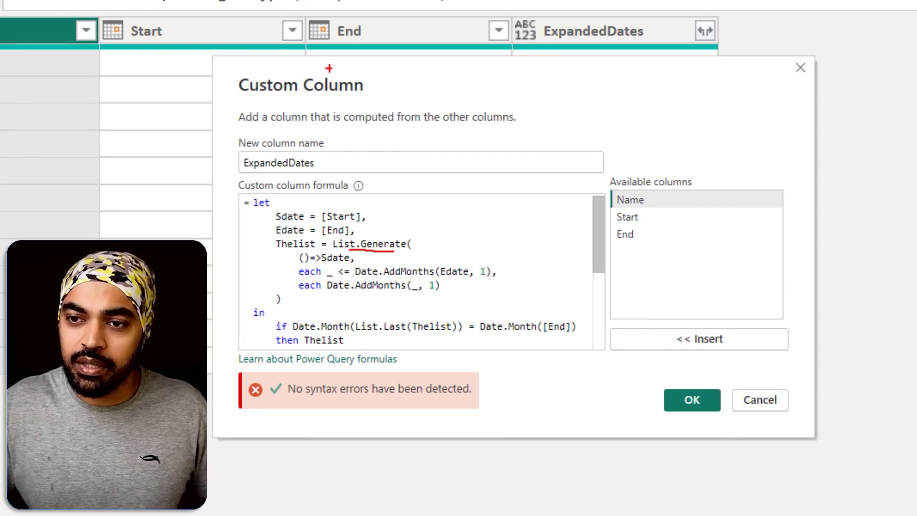
pyautogui.hotkey('ctrl', 'z')
pyautogui.press('Escape')
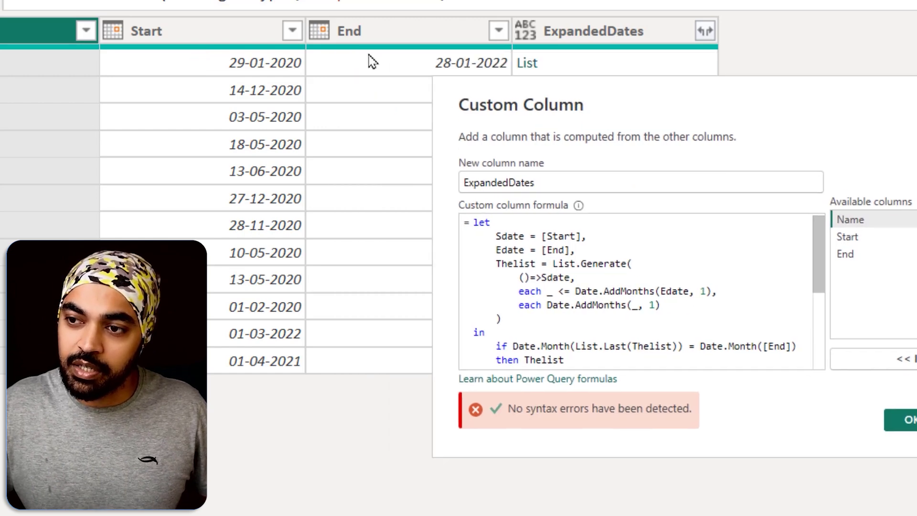
pyautogui.moveTo(386, 65); pyautogui.dragTo(440, 54)
pyautogui.press('e')
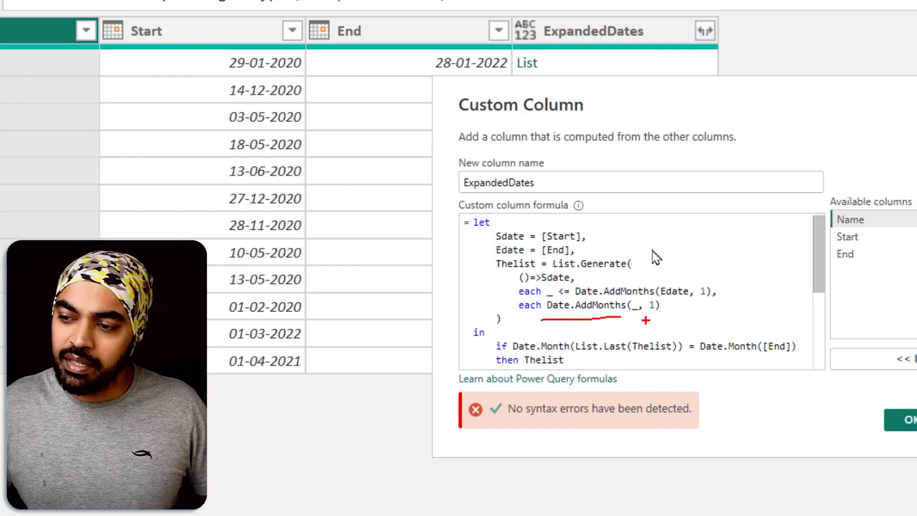
pyautogui.press('Escape')
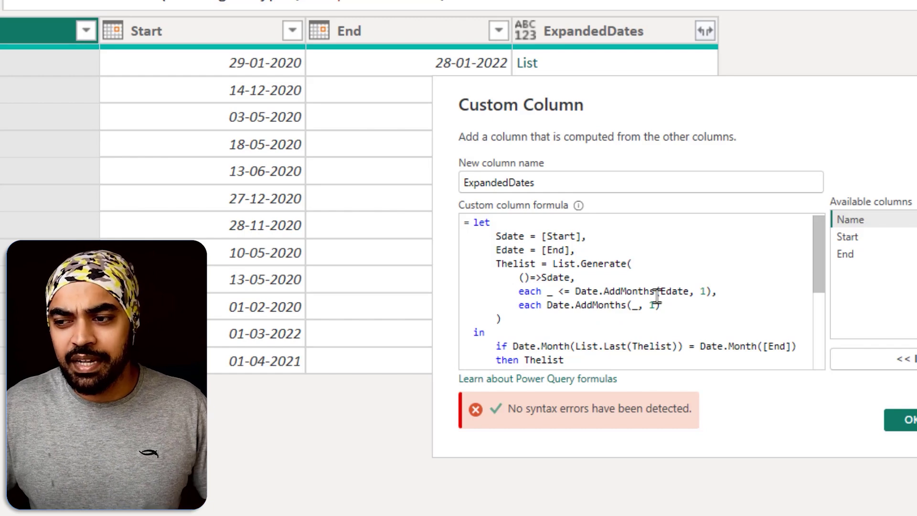
pyautogui.click(907, 430)
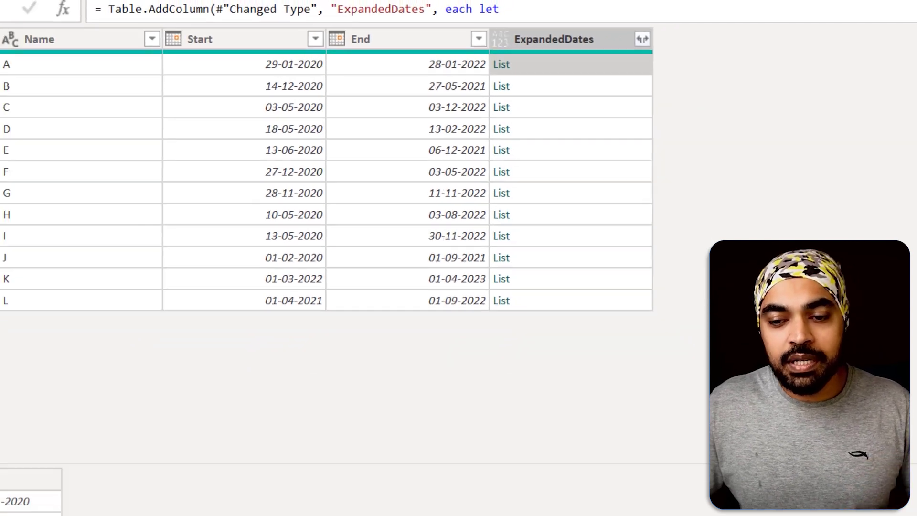
pyautogui.moveTo(117, 465); pyautogui.dragTo(21, 380)
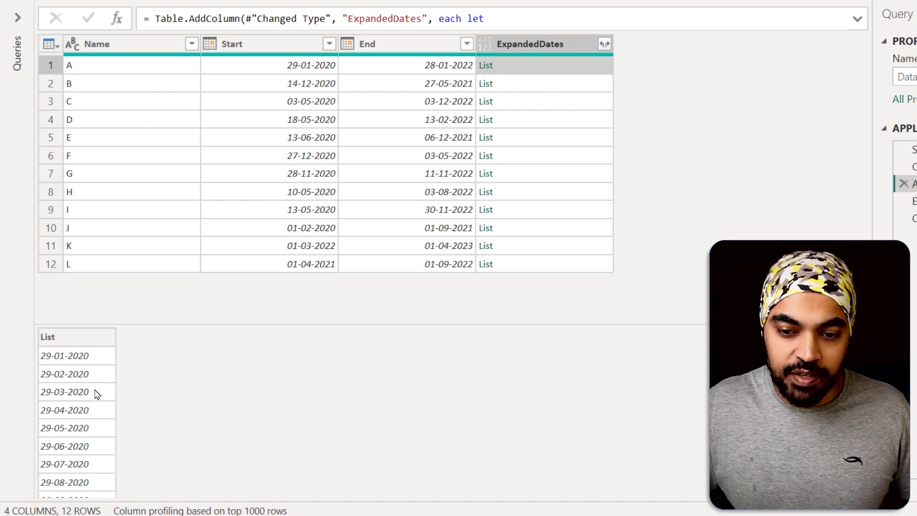
pyautogui.scroll(-4, 98, 410)
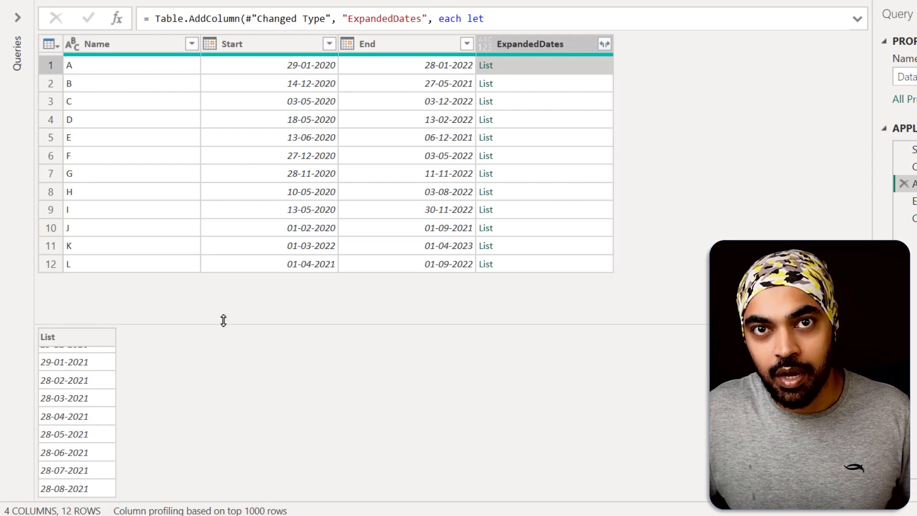
pyautogui.click(523, 43)
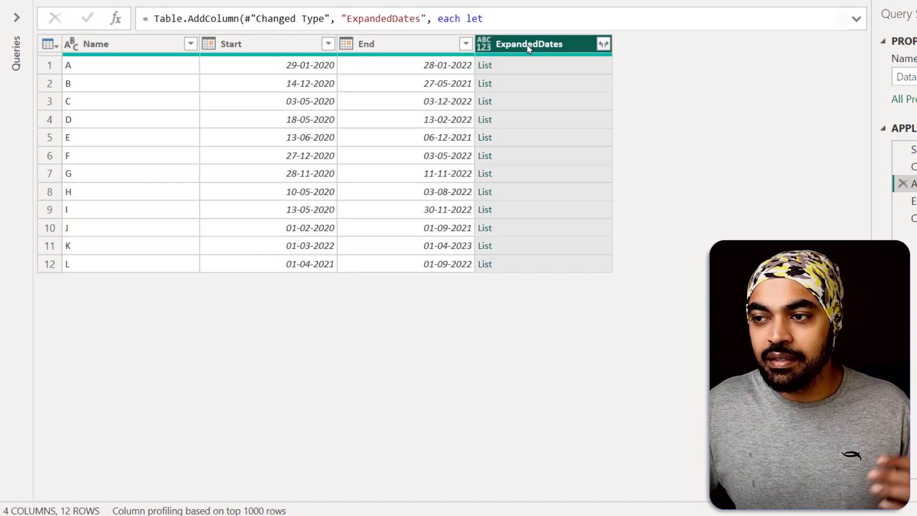
# View the Expanded Custom and Changed Type1 steps that make ExpandedDates one date per row
pyautogui.click(840, 196)
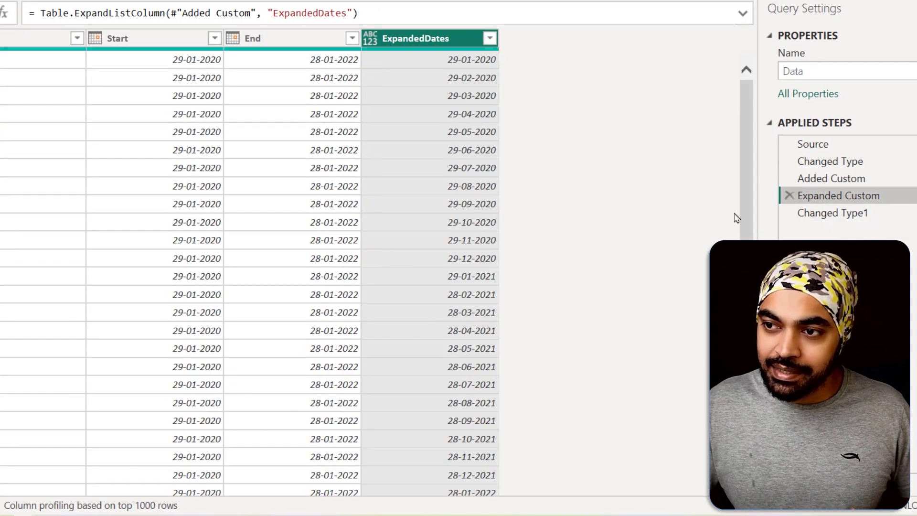
pyautogui.click(855, 214)
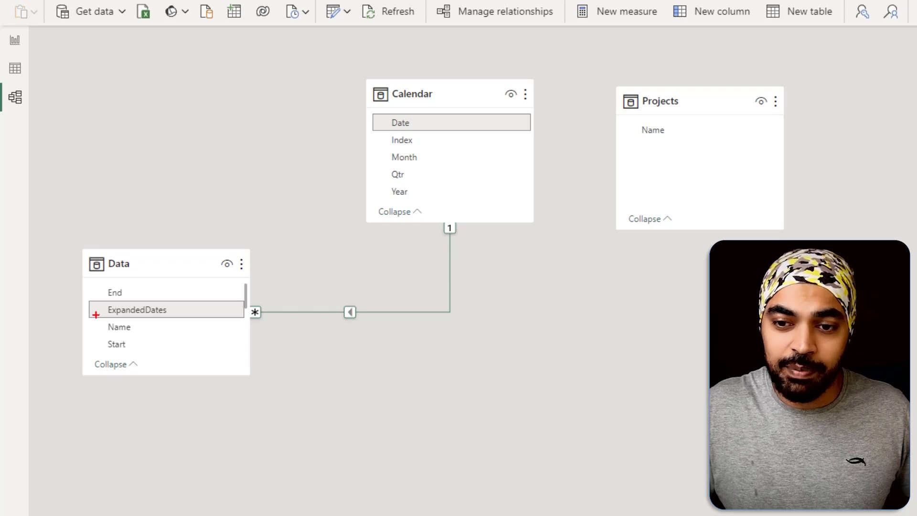
# Mark the ExpandedDates-to-Date relationship in the diagram, then return to the report page
pyautogui.moveTo(88, 301); pyautogui.dragTo(179, 319)
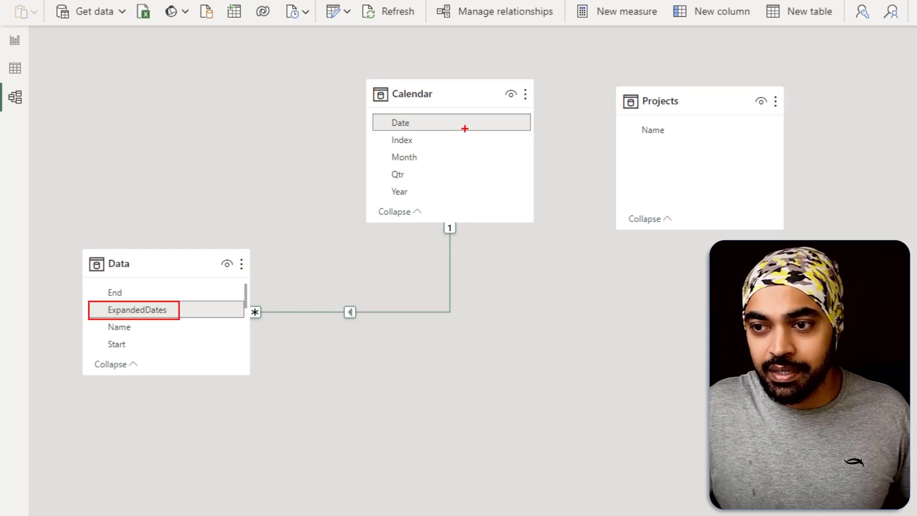
pyautogui.moveTo(376, 112); pyautogui.dragTo(440, 138)
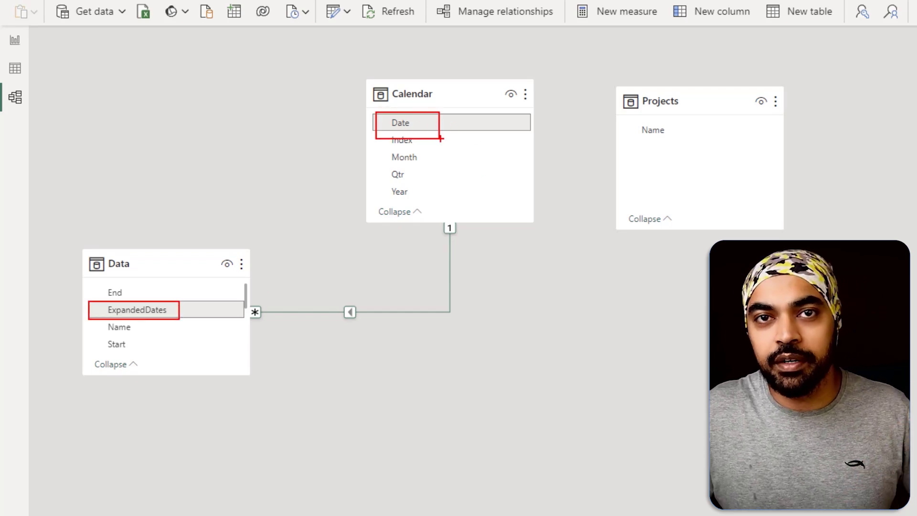
pyautogui.press('Escape')
pyautogui.click(15, 40)
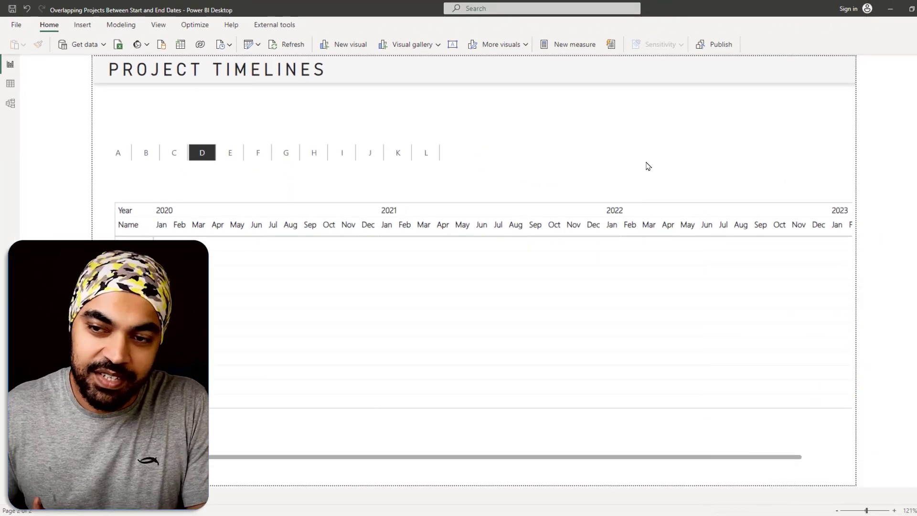
# Select and clear the 2021 matrix columns, then show the matrix's field wells
pyautogui.click(598, 207)
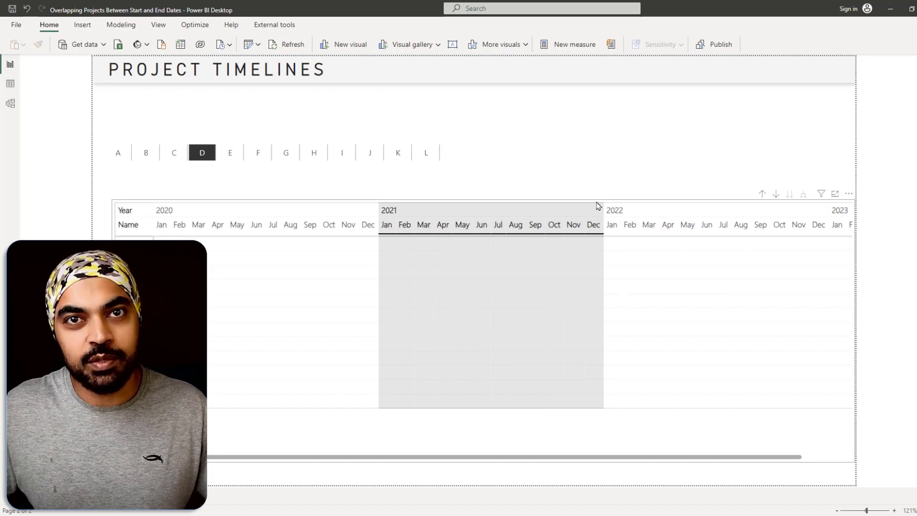
pyautogui.click(593, 208)
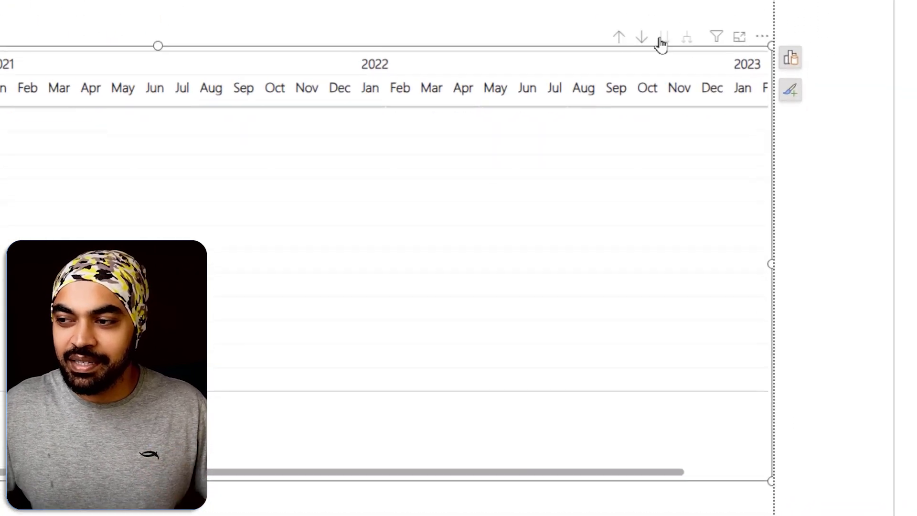
pyautogui.click(791, 58)
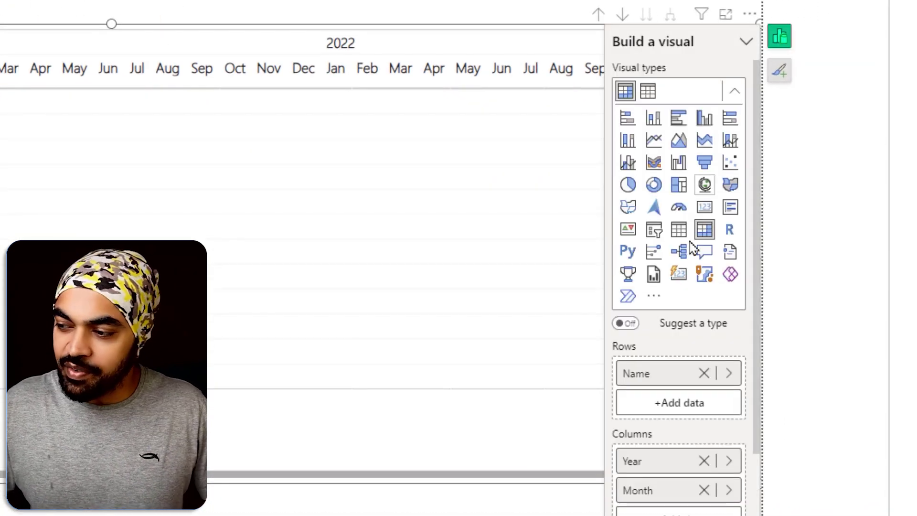
pyautogui.scroll(-2, 708, 292)
# Annotate the Name rows and Year/Month column fields, then deselect the matrix
pyautogui.hotkey('ctrl', '2')
pyautogui.moveTo(605, 275); pyautogui.dragTo(664, 313)
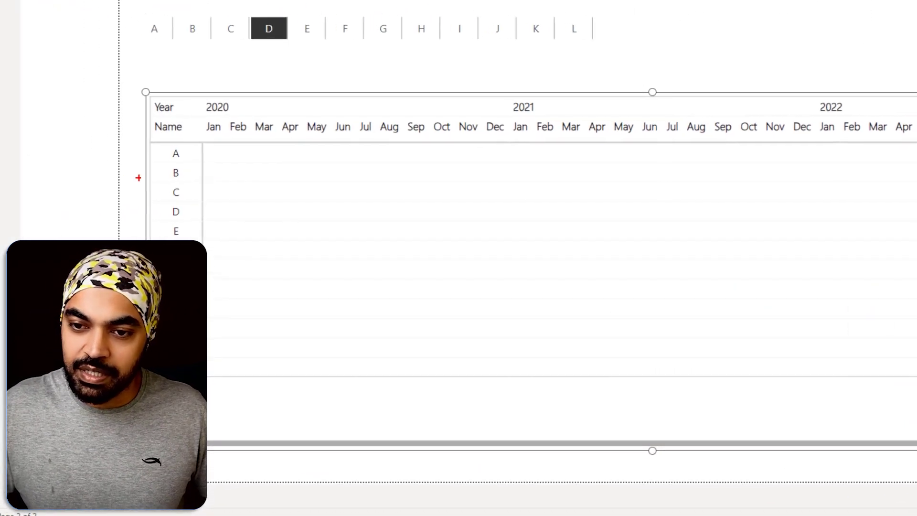
pyautogui.moveTo(151, 155); pyautogui.dragTo(151, 238)
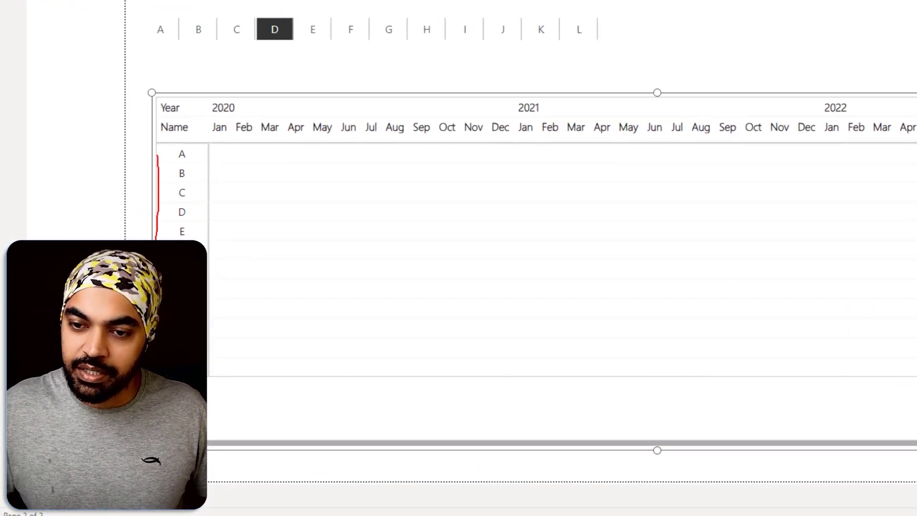
pyautogui.moveTo(843, 374)
pyautogui.mouseDown()
pyautogui.moveTo(847, 381)
pyautogui.moveTo(862, 371)
pyautogui.moveTo(865, 386)
pyautogui.mouseUp()
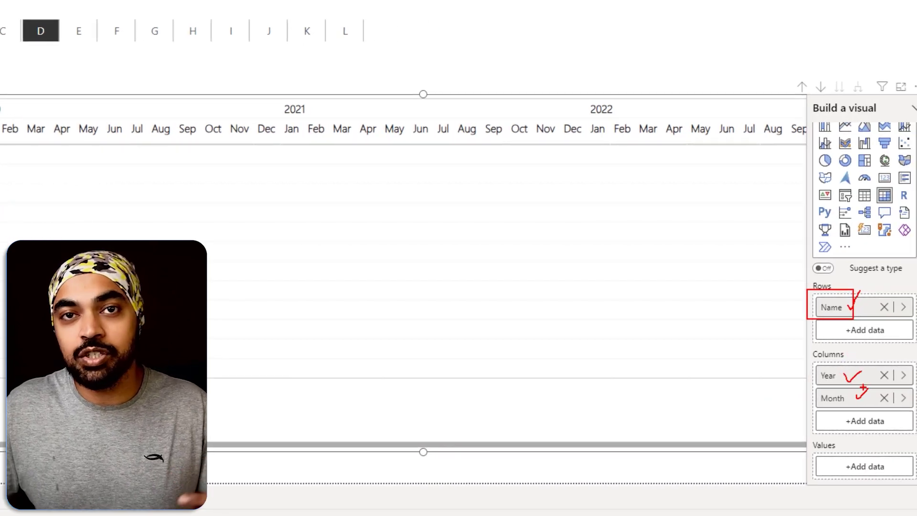
pyautogui.moveTo(68, 108); pyautogui.dragTo(81, 109)
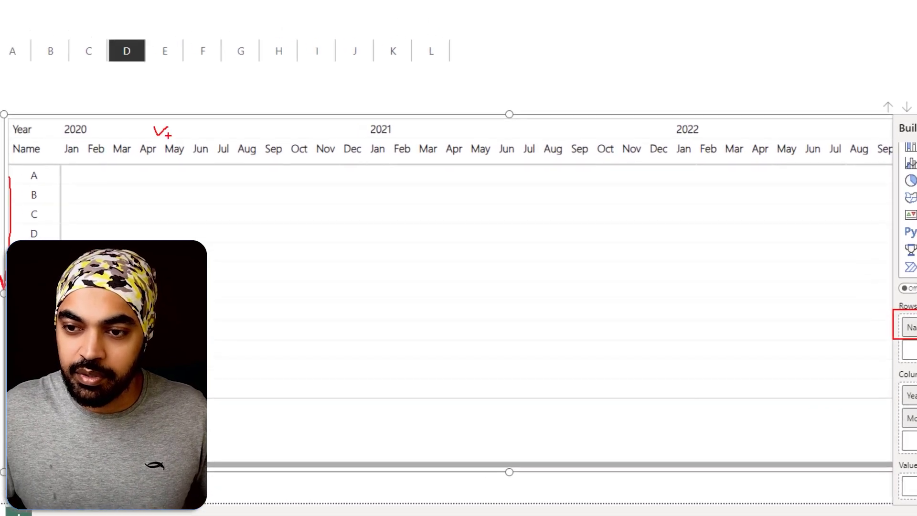
pyautogui.press('Escape')
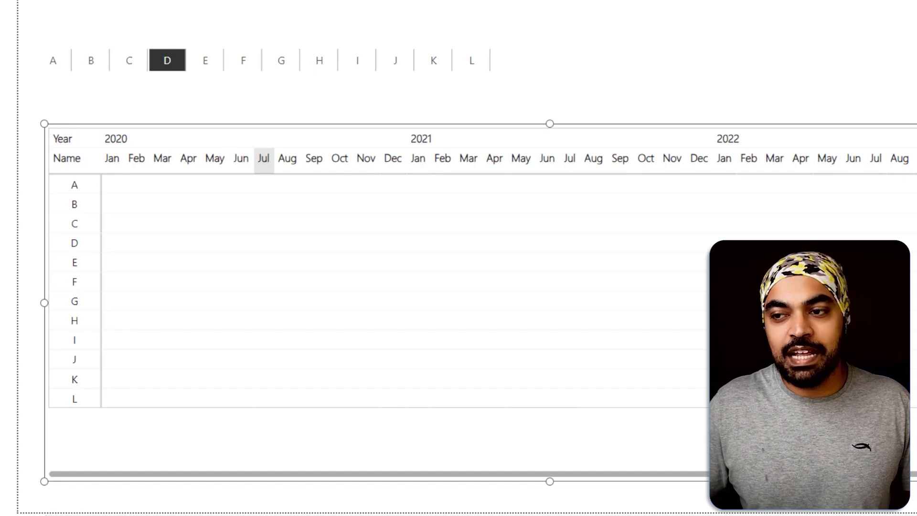
pyautogui.click(543, 59)
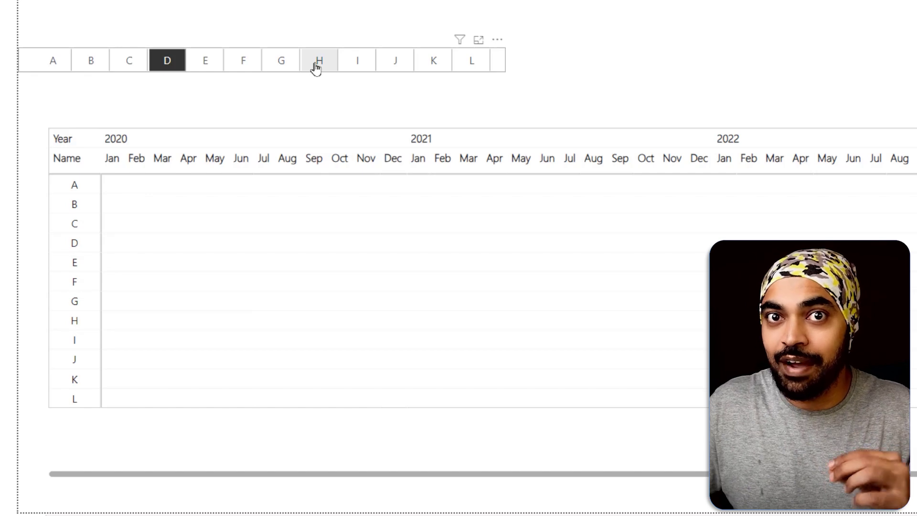
# Choose project G in the project slicer
pyautogui.click(280, 73)
pyautogui.click(280, 73)
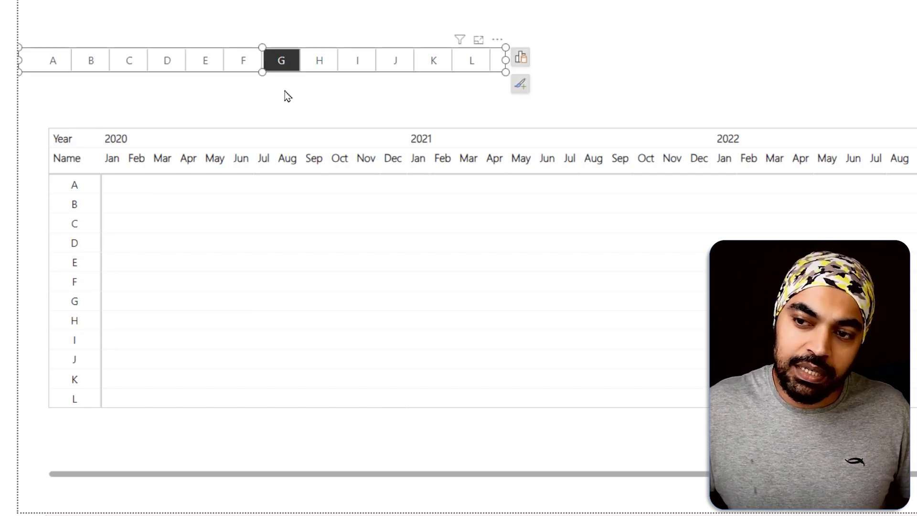
pyautogui.click(280, 67)
# Mark G in the slicer and matrix, then switch to the Data view
pyautogui.moveTo(262, 30)
pyautogui.mouseDown()
pyautogui.moveTo(301, 90)
pyautogui.moveTo(146, 94)
pyautogui.moveTo(64, 109)
pyautogui.moveTo(23, 144)
pyautogui.moveTo(11, 181)
pyautogui.moveTo(36, 229)
pyautogui.mouseUp()
pyautogui.moveTo(68, 290)
pyautogui.mouseDown()
pyautogui.moveTo(62, 310)
pyautogui.moveTo(82, 311)
pyautogui.moveTo(87, 289)
pyautogui.moveTo(64, 289)
pyautogui.mouseUp()
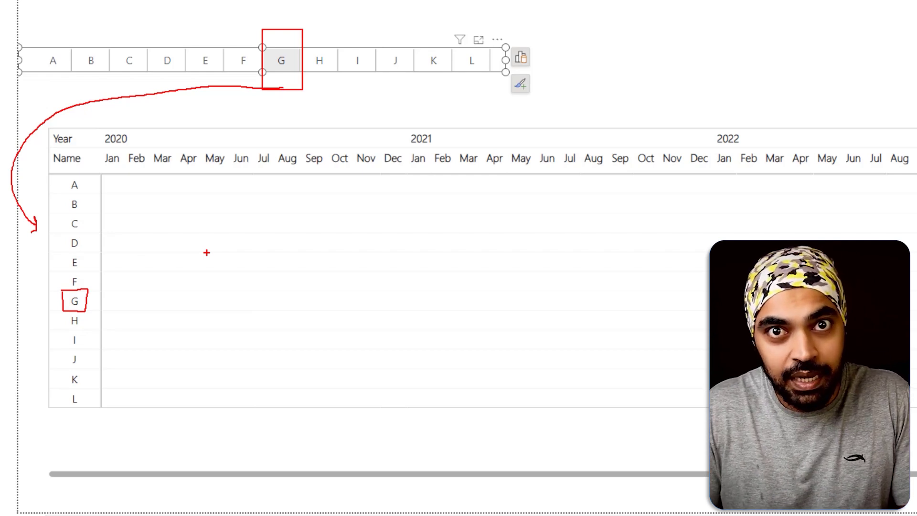
pyautogui.click(281, 60)
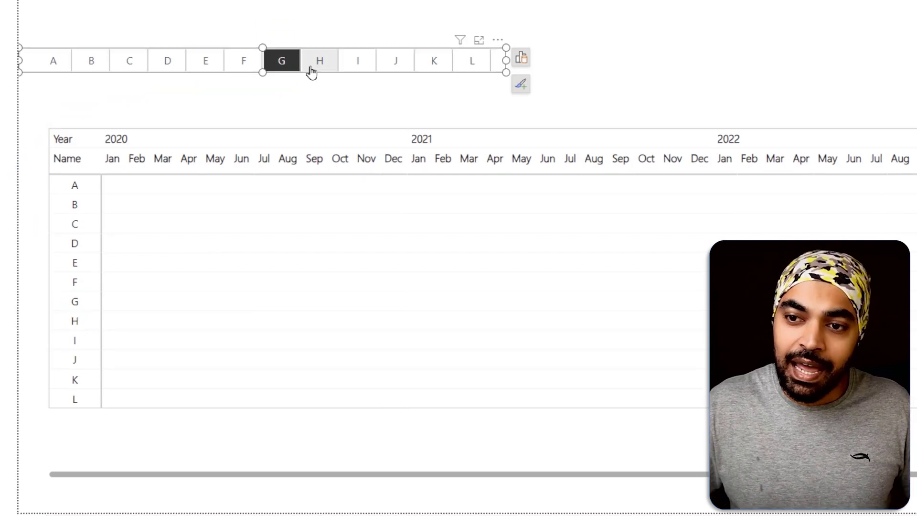
pyautogui.click(16, 76)
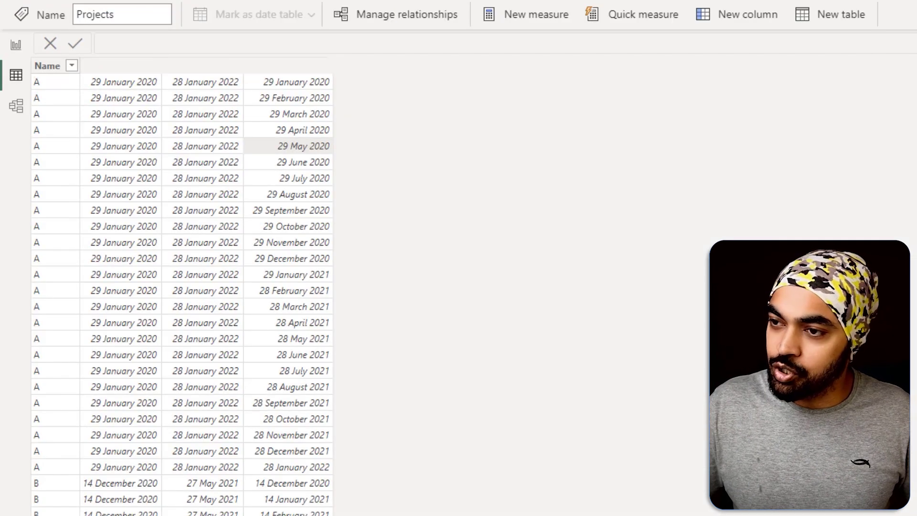
# Open the Projects table and mark its ALLNOBLANKROW(Data[Name]) formula and name list
pyautogui.click(264, 44)
pyautogui.keyDown('ctrl'); pyautogui.scroll(5, 264, 46); pyautogui.keyUp('ctrl')
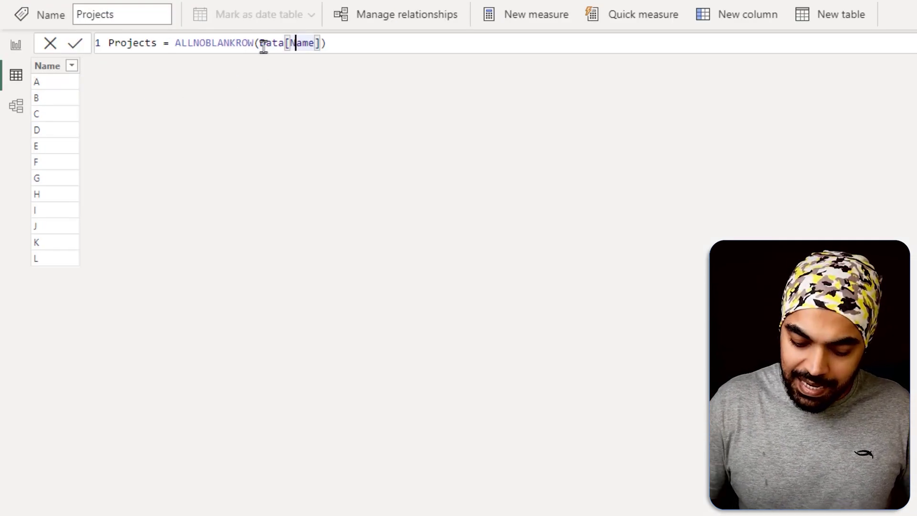
pyautogui.hotkey('ctrl', '2')
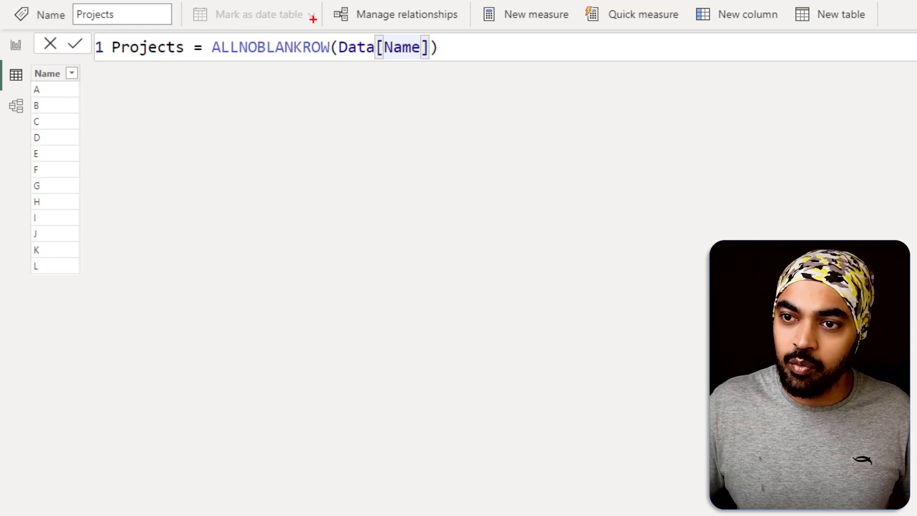
pyautogui.moveTo(334, 31)
pyautogui.mouseDown()
pyautogui.moveTo(379, 54)
pyautogui.moveTo(361, 65)
pyautogui.moveTo(536, 169)
pyautogui.moveTo(810, 218)
pyautogui.moveTo(848, 170)
pyautogui.moveTo(774, 57)
pyautogui.mouseUp()
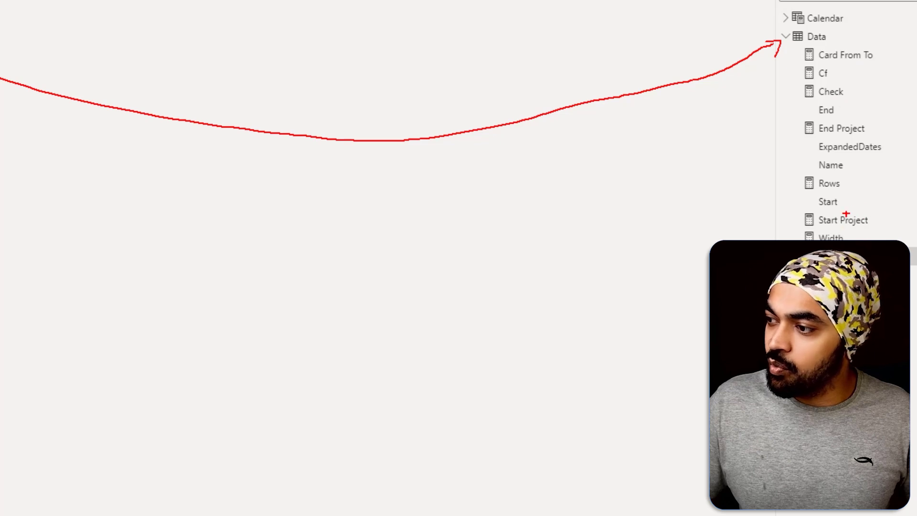
pyautogui.moveTo(853, 162)
pyautogui.mouseDown()
pyautogui.moveTo(793, 164)
pyautogui.moveTo(807, 147)
pyautogui.mouseUp()
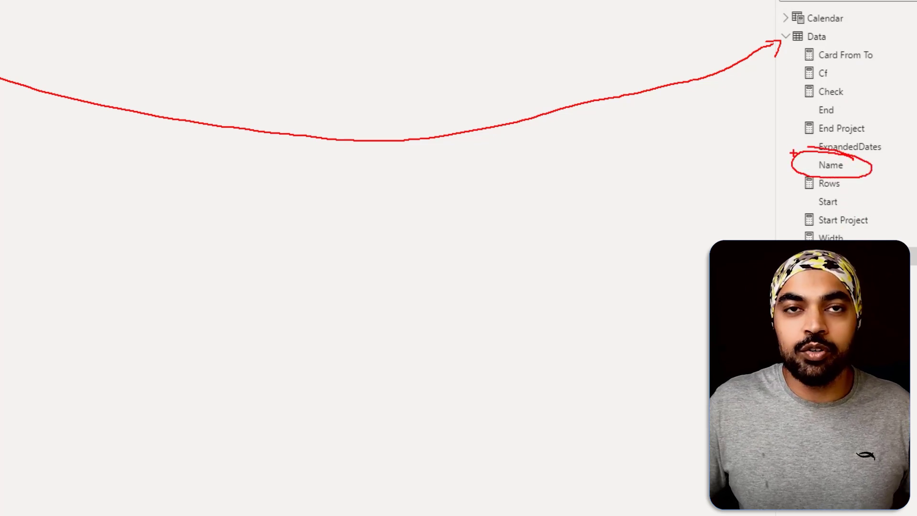
pyautogui.moveTo(75, 55)
pyautogui.mouseDown()
pyautogui.moveTo(101, 60)
pyautogui.moveTo(93, 136)
pyautogui.moveTo(91, 274)
pyautogui.mouseUp()
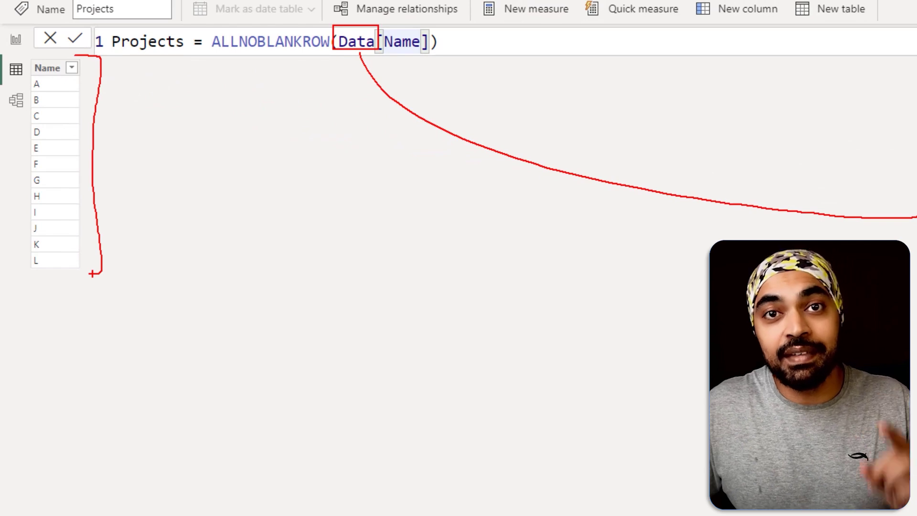
pyautogui.press('Escape')
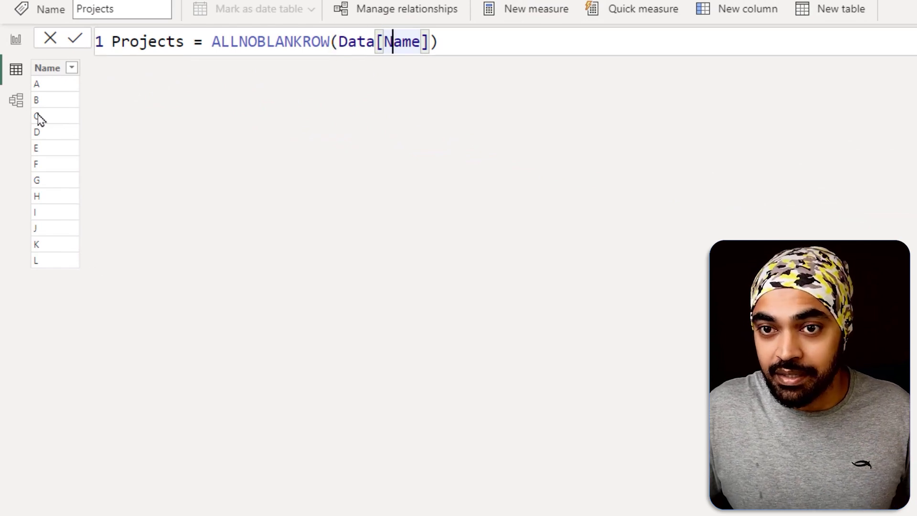
# In the model diagram, drag the Projects table into place beside Calendar
pyautogui.click(16, 101)
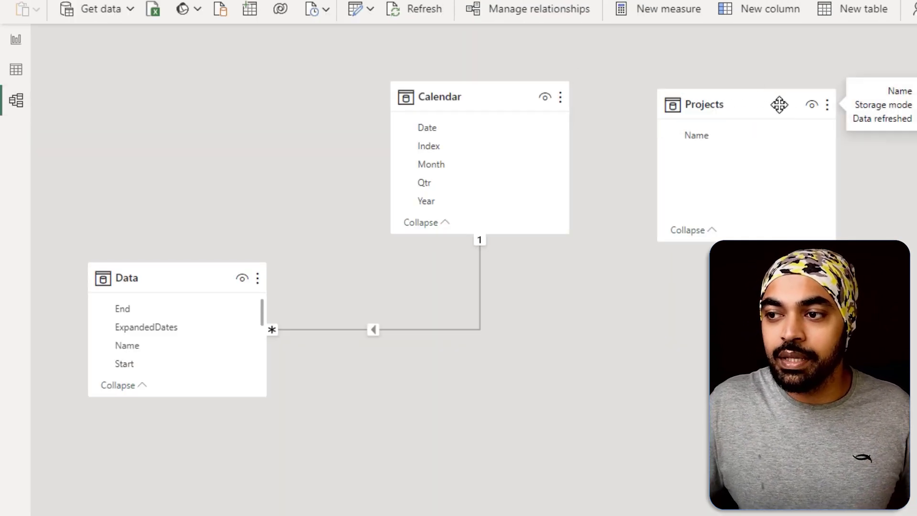
pyautogui.moveTo(776, 102); pyautogui.dragTo(750, 100)
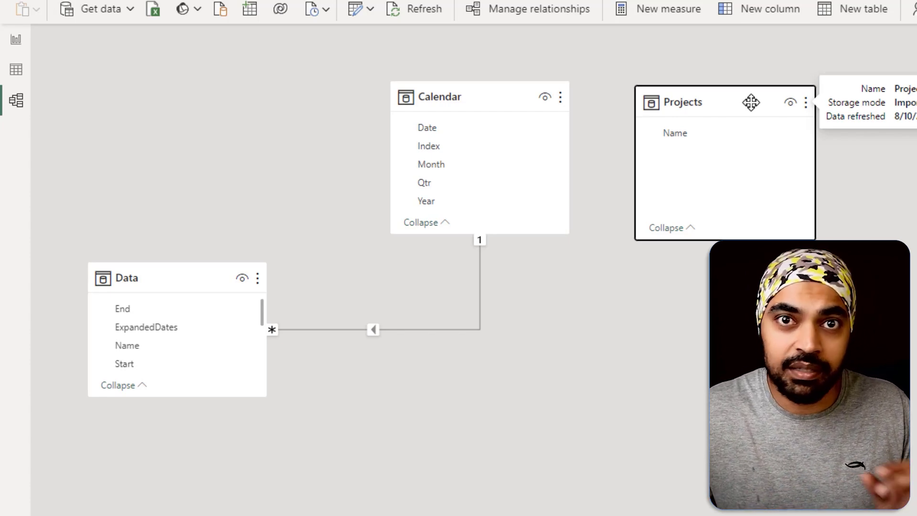
pyautogui.moveTo(718, 102); pyautogui.dragTo(710, 111)
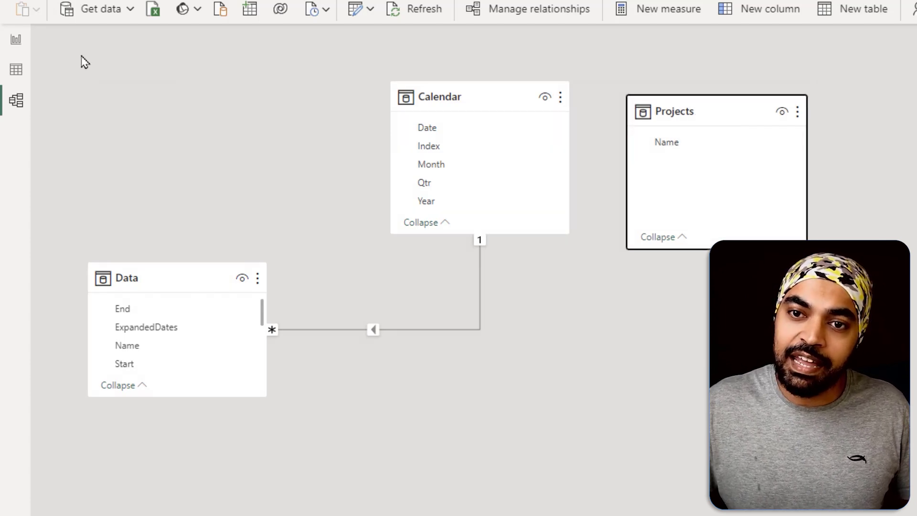
# Return to the Project Timelines report and choose project I in the slicer
pyautogui.click(15, 39)
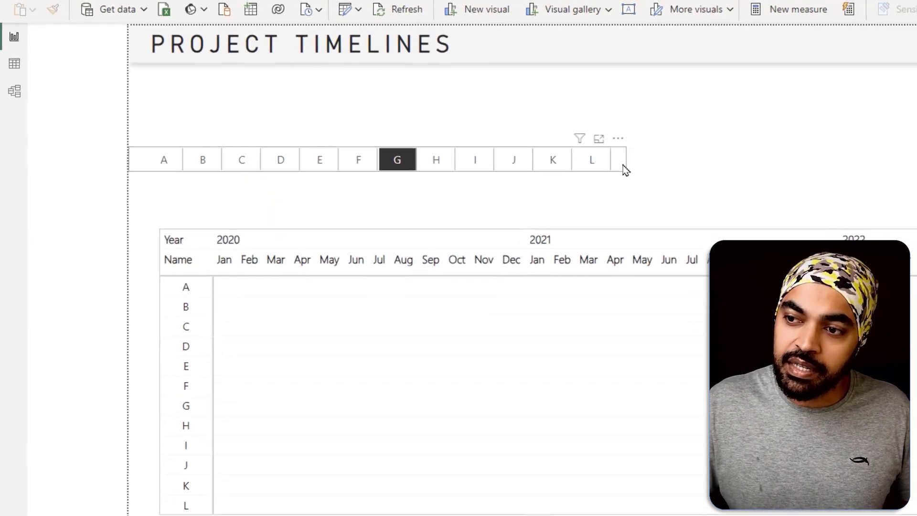
pyautogui.click(396, 146)
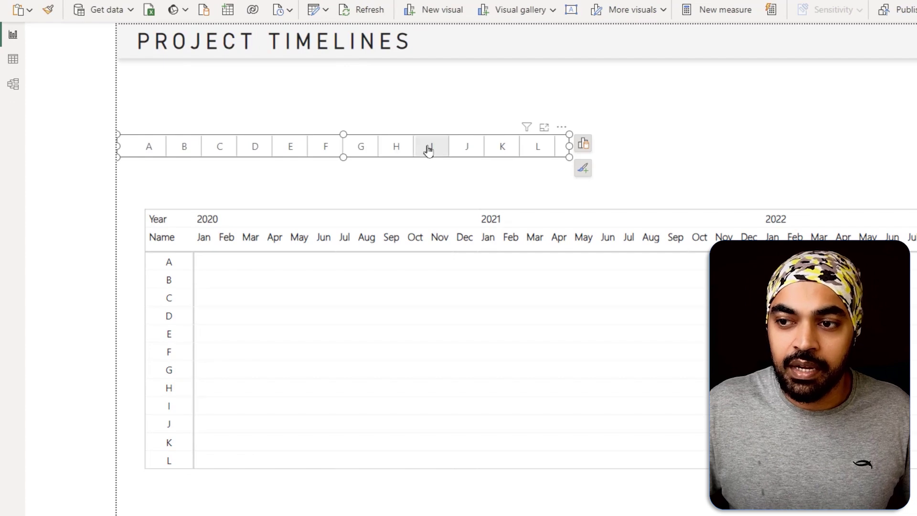
pyautogui.click(432, 146)
pyautogui.click(481, 117)
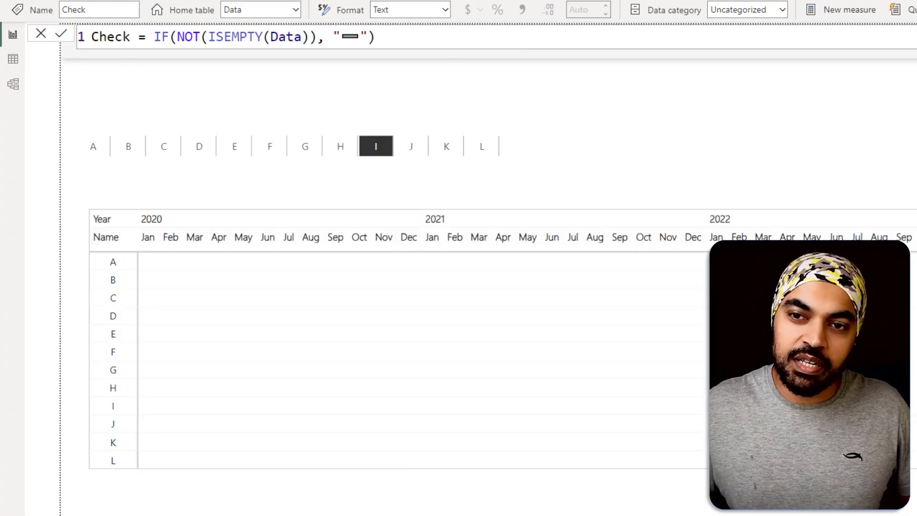
# Commit the Check measure so the matrix fills with dashes, then deselect it
pyautogui.moveTo(82, 44); pyautogui.dragTo(115, 43)
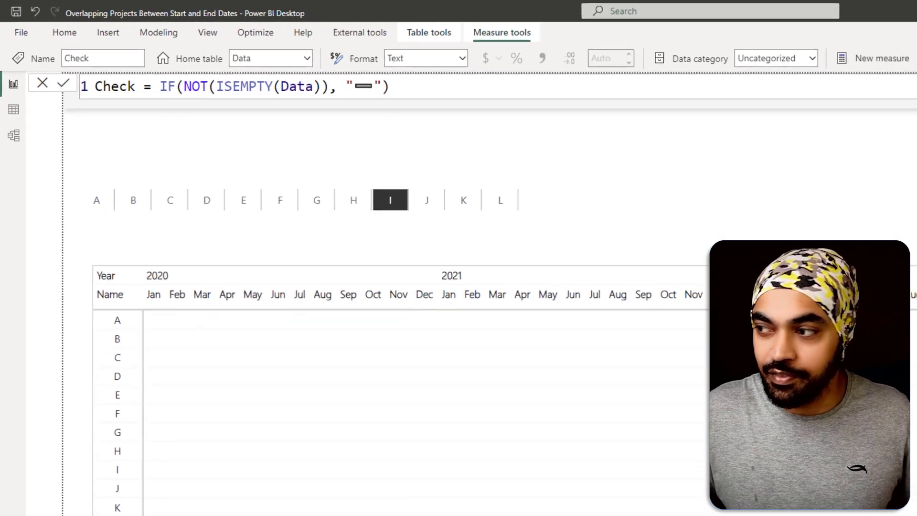
pyautogui.click(613, 389)
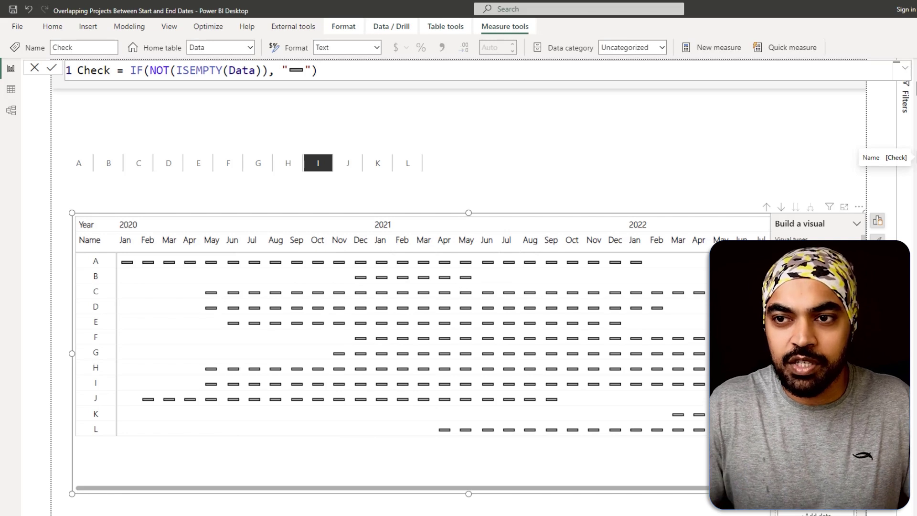
pyautogui.click(638, 172)
# Annotate the empty B May cell, A's June dash and the Check formula's end
pyautogui.moveTo(198, 268)
pyautogui.mouseDown()
pyautogui.moveTo(216, 285)
pyautogui.moveTo(229, 263)
pyautogui.moveTo(239, 271)
pyautogui.moveTo(253, 260)
pyautogui.moveTo(274, 291)
pyautogui.mouseUp()
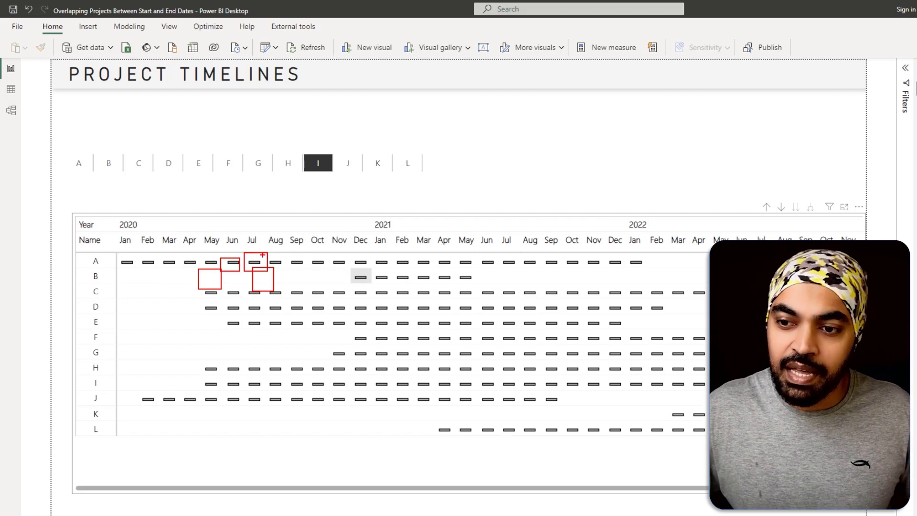
pyautogui.press('Escape')
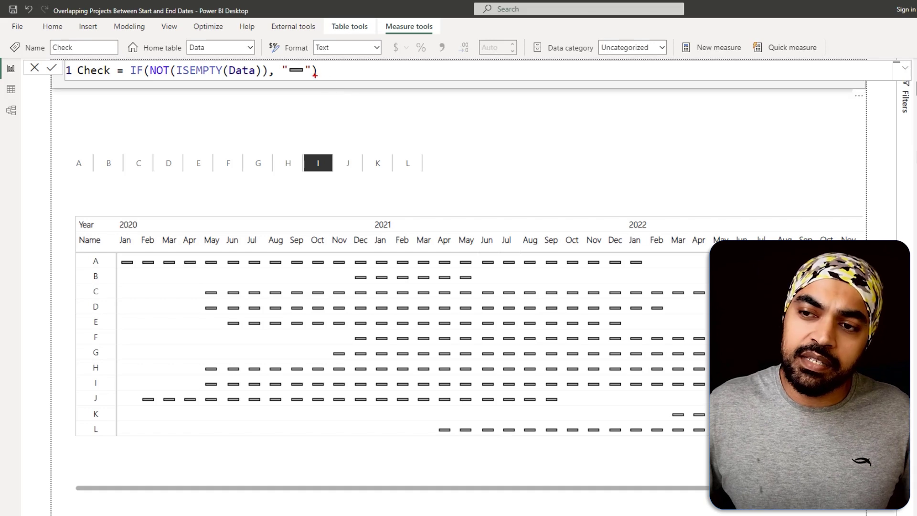
pyautogui.moveTo(315, 74); pyautogui.dragTo(332, 63)
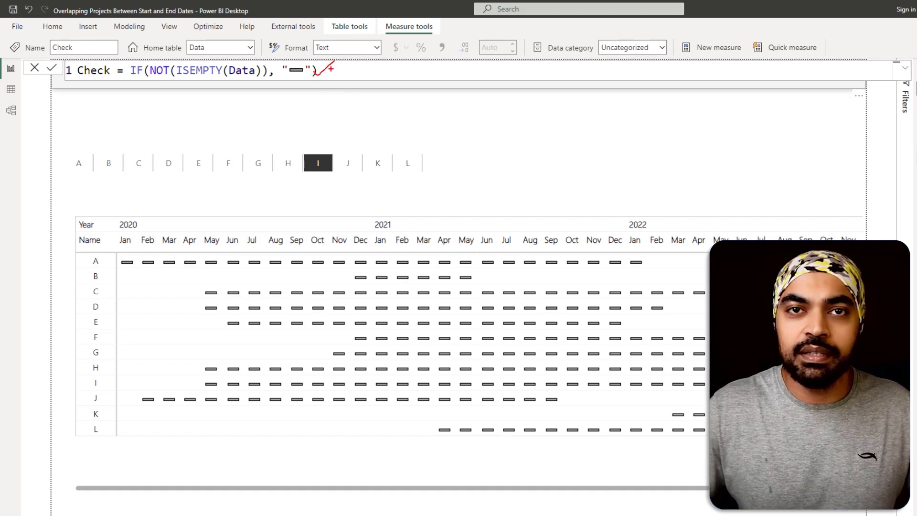
pyautogui.press('Escape')
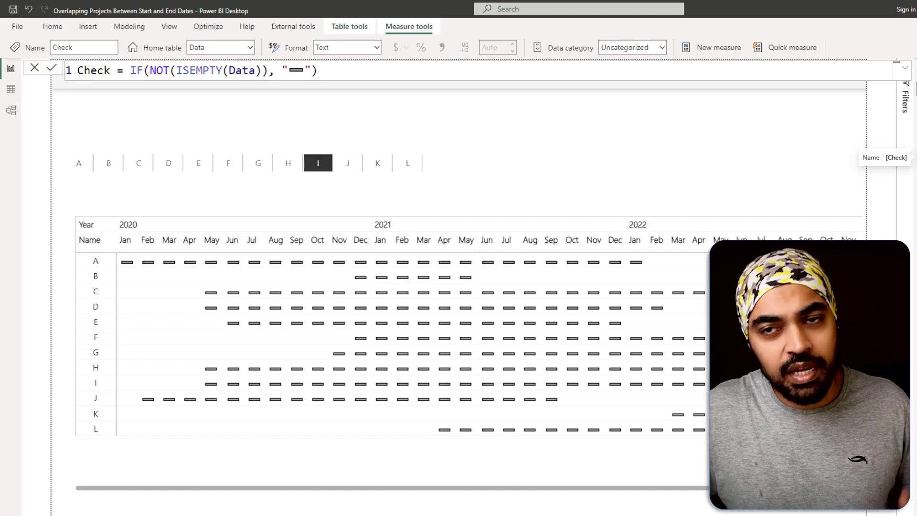
pyautogui.moveTo(297, 276)
pyautogui.mouseDown()
pyautogui.moveTo(288, 277)
pyautogui.moveTo(308, 253)
pyautogui.moveTo(285, 254)
pyautogui.mouseUp()
pyautogui.press('Escape')
# Return to the report and mark project A's Jan 2020 and Jan 2022 cells with on-screen drawing
pyautogui.click(515, 138)
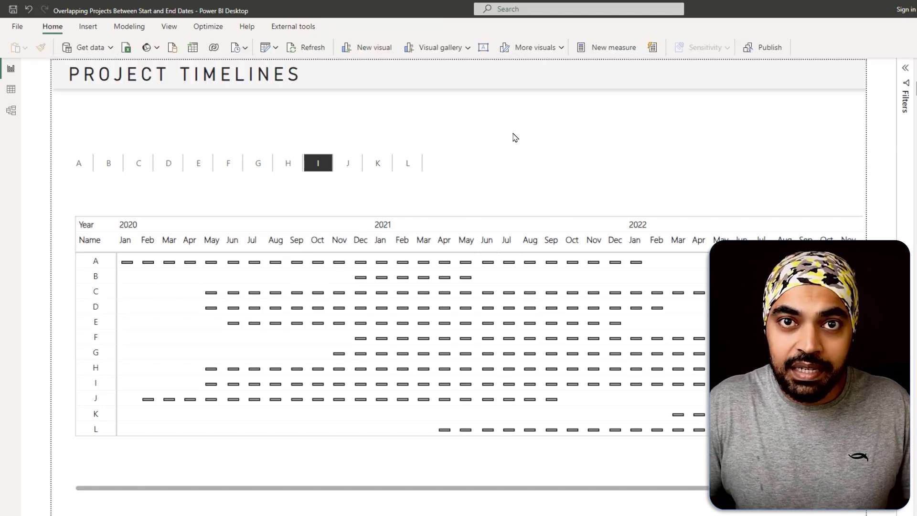
pyautogui.hotkey('ctrl', '2')
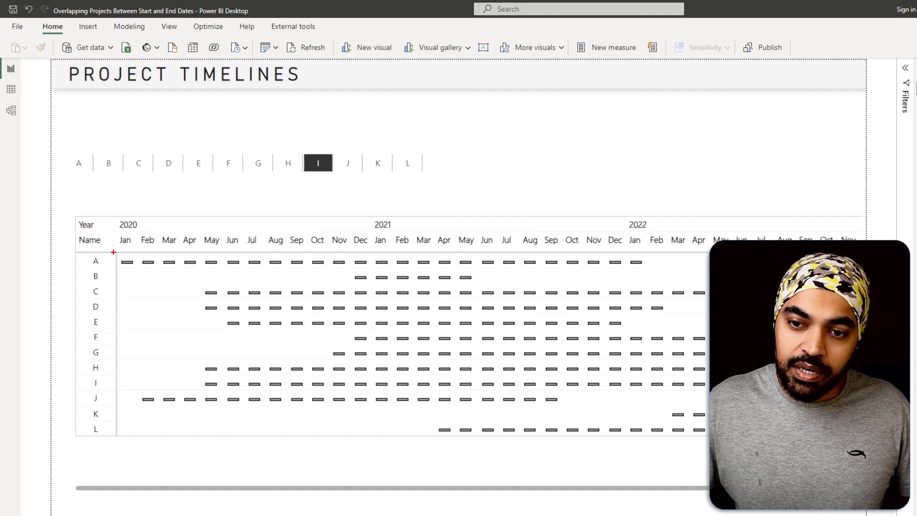
pyautogui.moveTo(113, 252); pyautogui.dragTo(136, 270)
pyautogui.moveTo(625, 250); pyautogui.dragTo(655, 266)
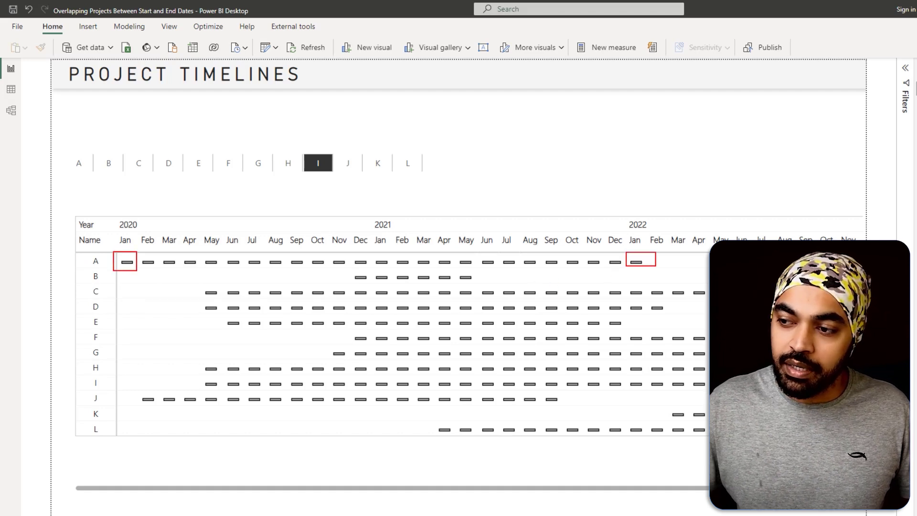
pyautogui.press('Escape')
# Step the slicer through projects H, G and F to E, then show the Cf measure's formula
pyautogui.click(288, 163)
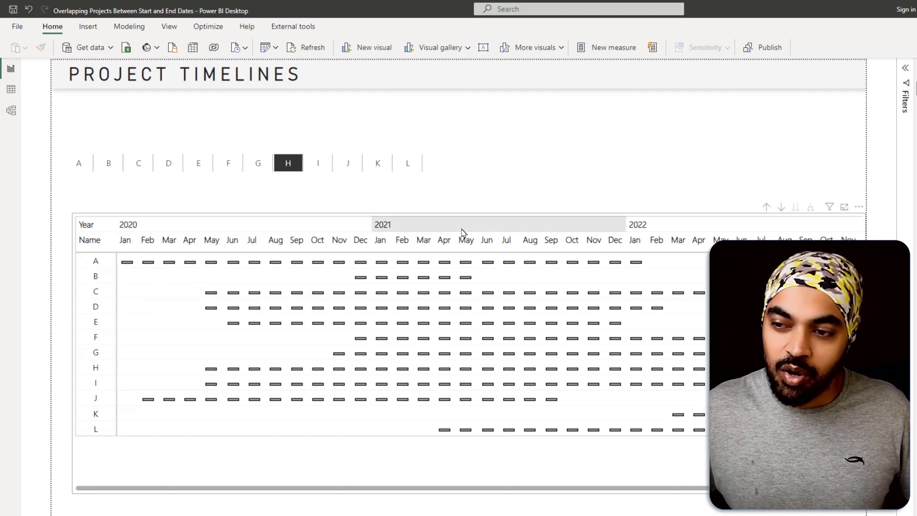
pyautogui.click(264, 167)
pyautogui.click(228, 167)
pyautogui.click(199, 167)
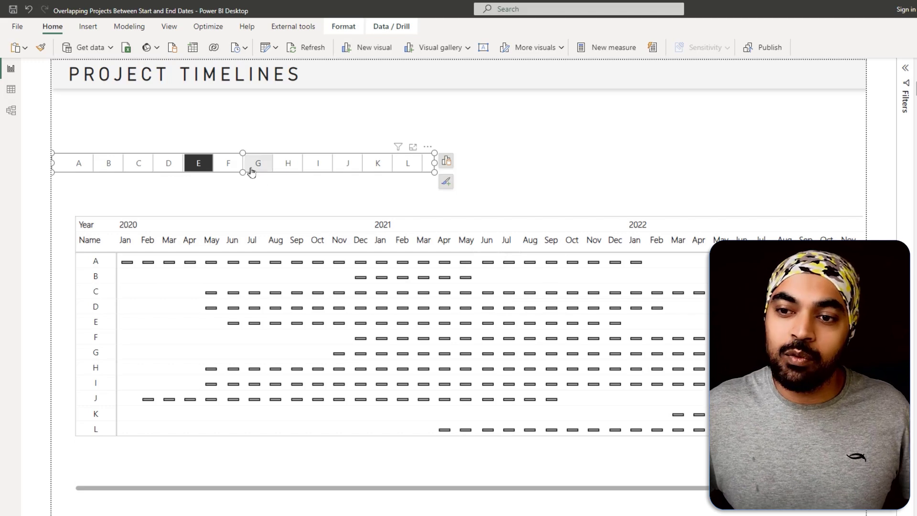
pyautogui.moveTo(179, 144); pyautogui.dragTo(214, 186)
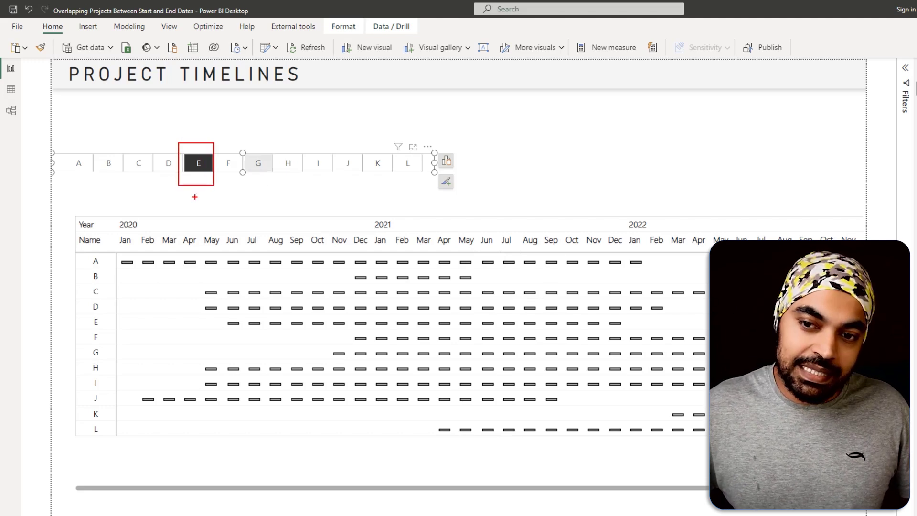
pyautogui.moveTo(72, 314); pyautogui.dragTo(102, 327)
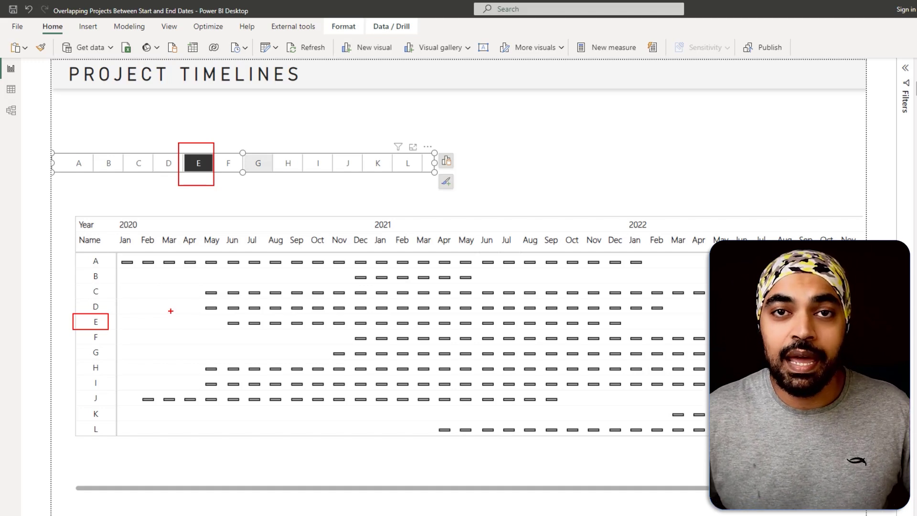
pyautogui.click(655, 167)
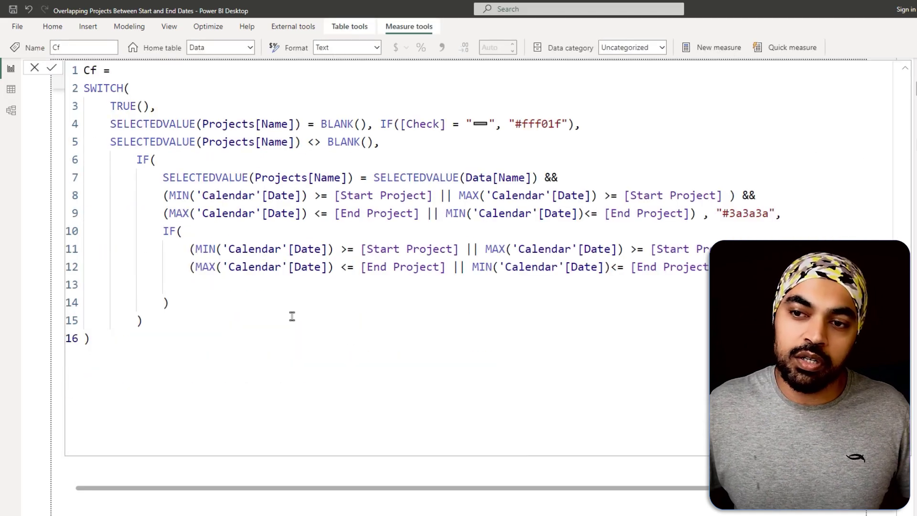
pyautogui.click(266, 384)
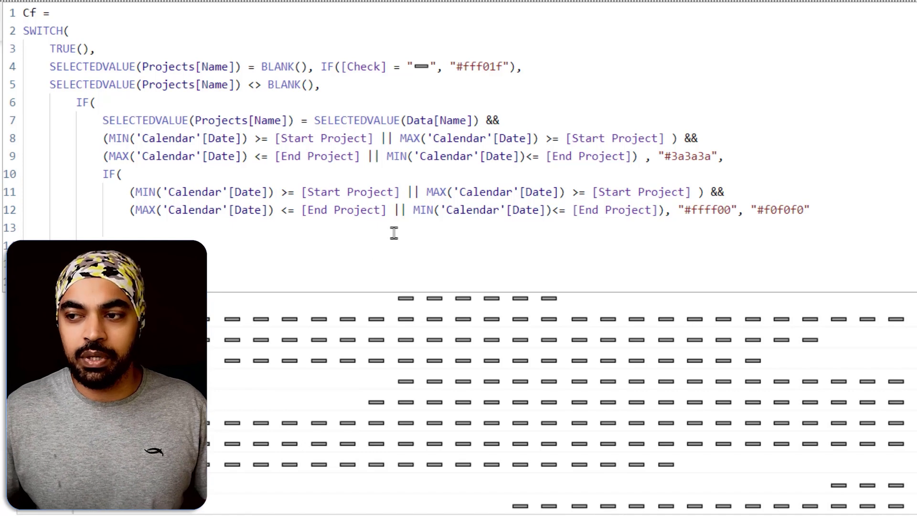
# Review the start-date condition on line 8 of Cf, then select the timeline matrix visual
pyautogui.click(425, 141)
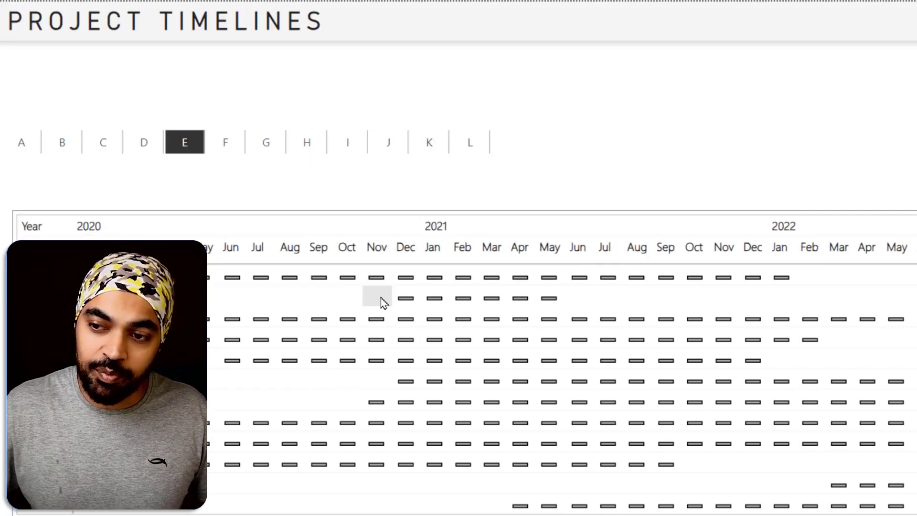
pyautogui.click(520, 216)
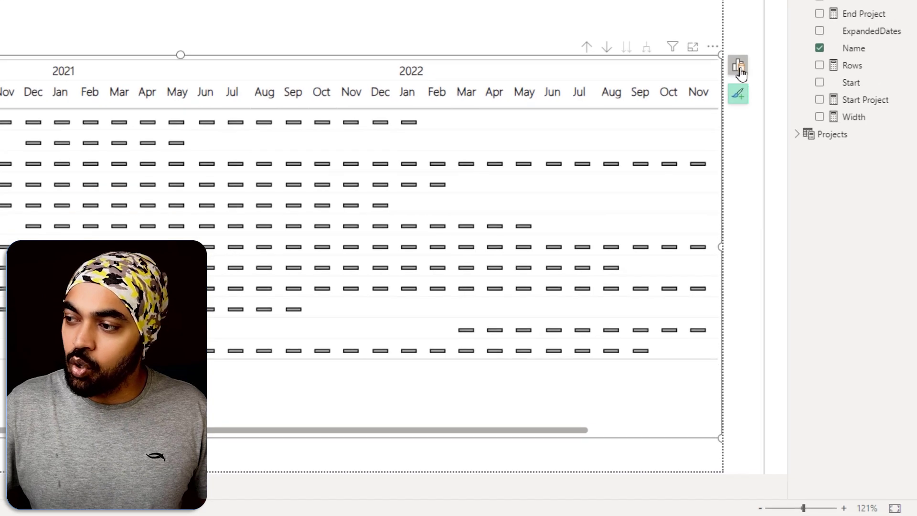
# Turn on the matrix's cell background colour with Field value format style based on the Cf measure
pyautogui.click(737, 94)
pyautogui.click(666, 164)
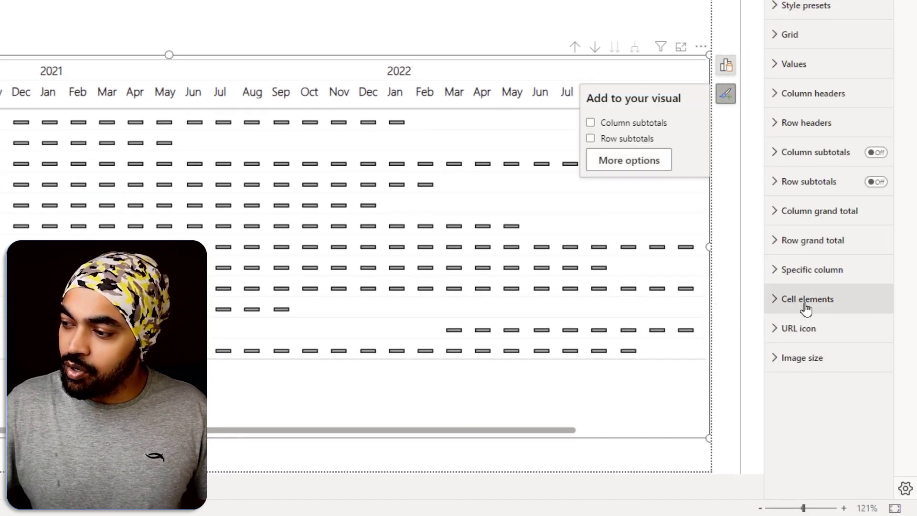
pyautogui.click(806, 307)
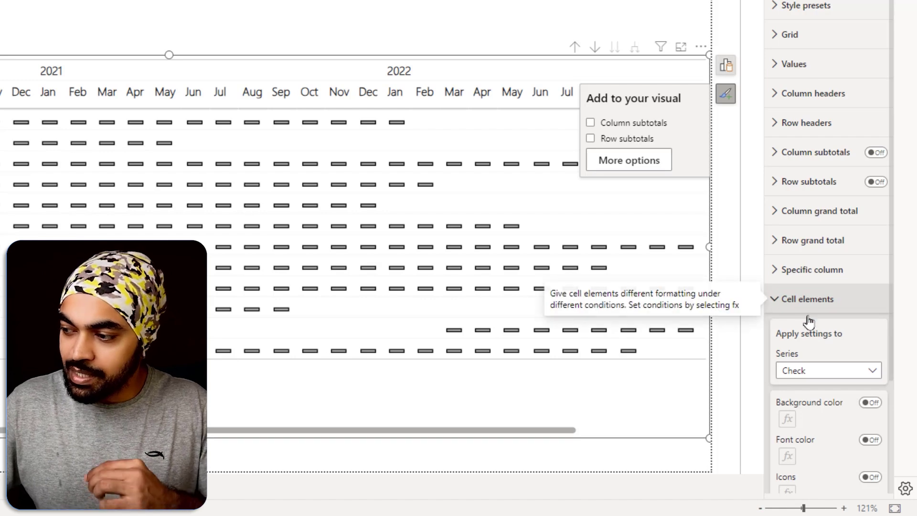
pyautogui.click(875, 405)
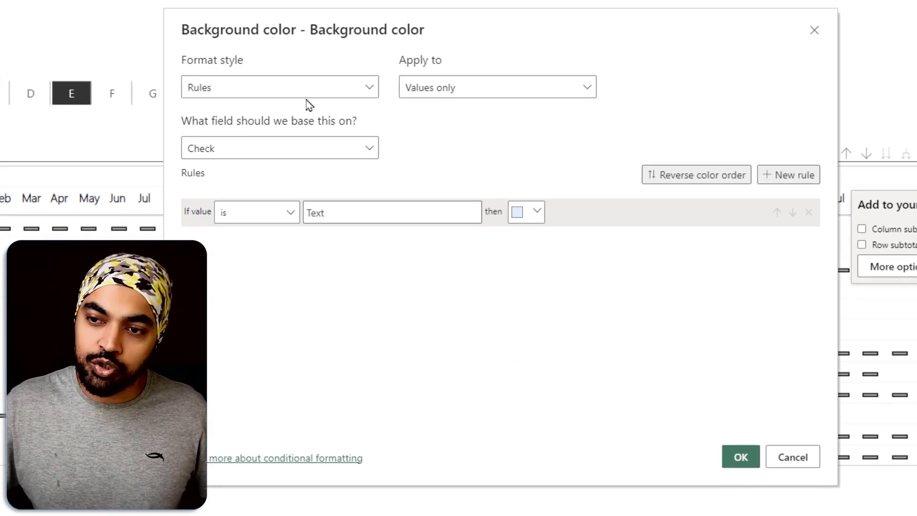
pyautogui.click(301, 95)
pyautogui.click(269, 156)
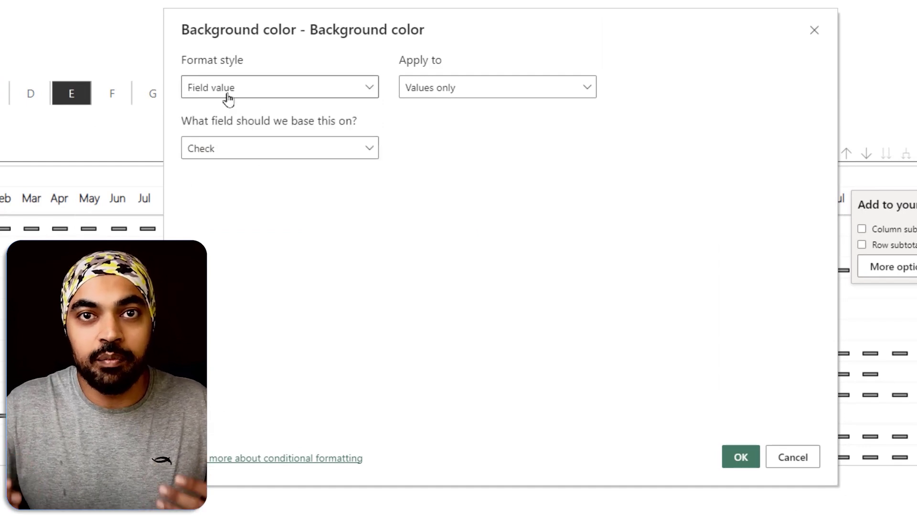
pyautogui.click(253, 152)
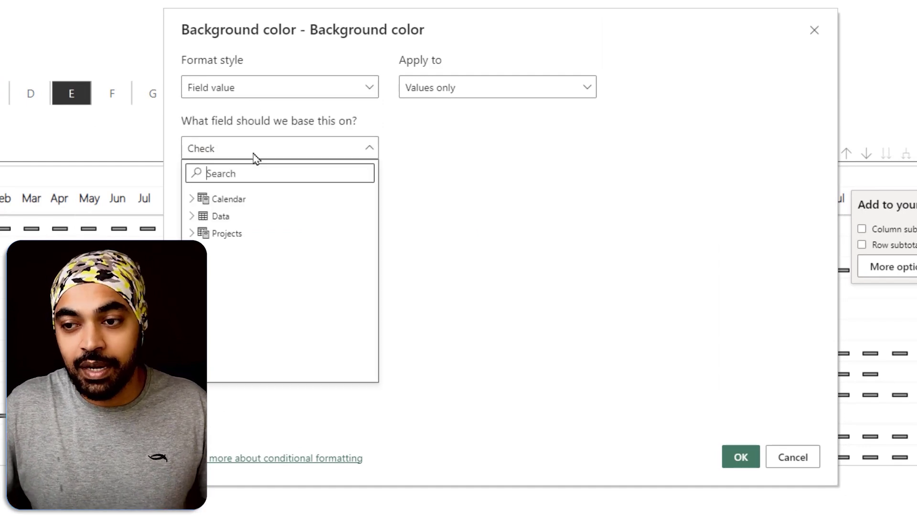
pyautogui.write('cf')
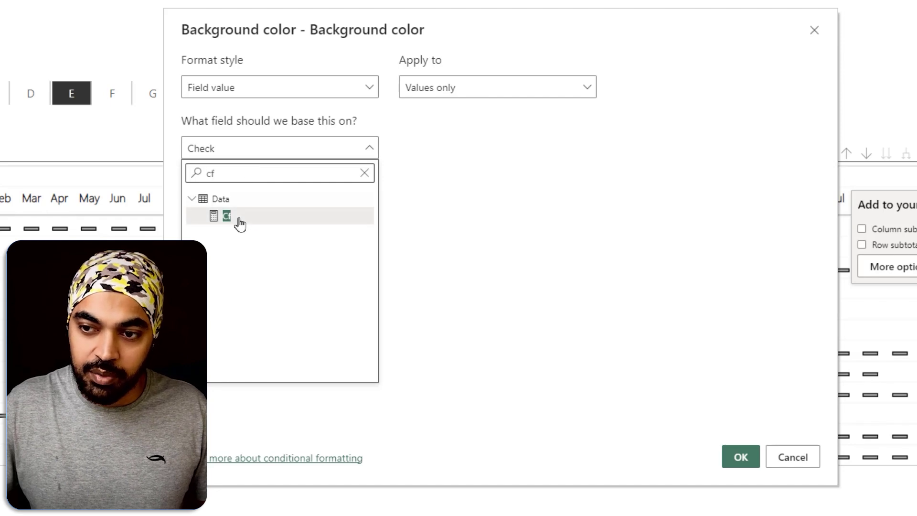
pyautogui.click(239, 217)
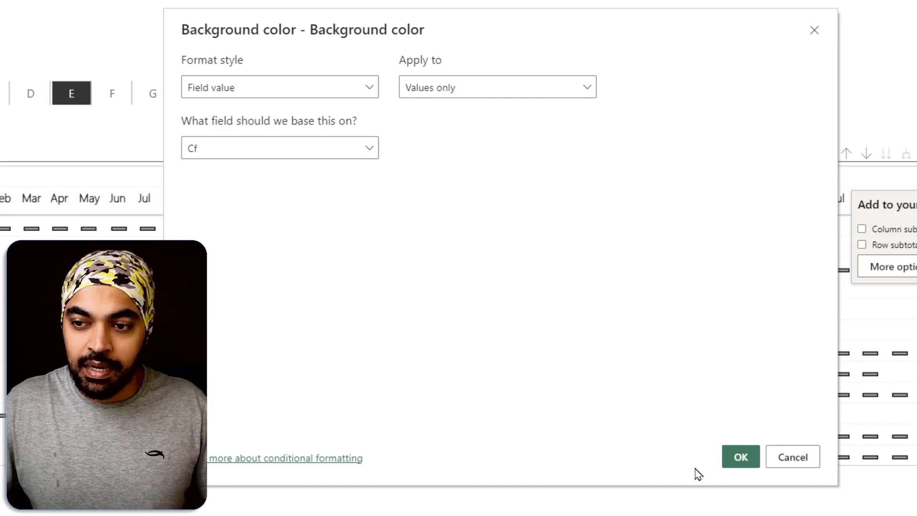
pyautogui.click(741, 456)
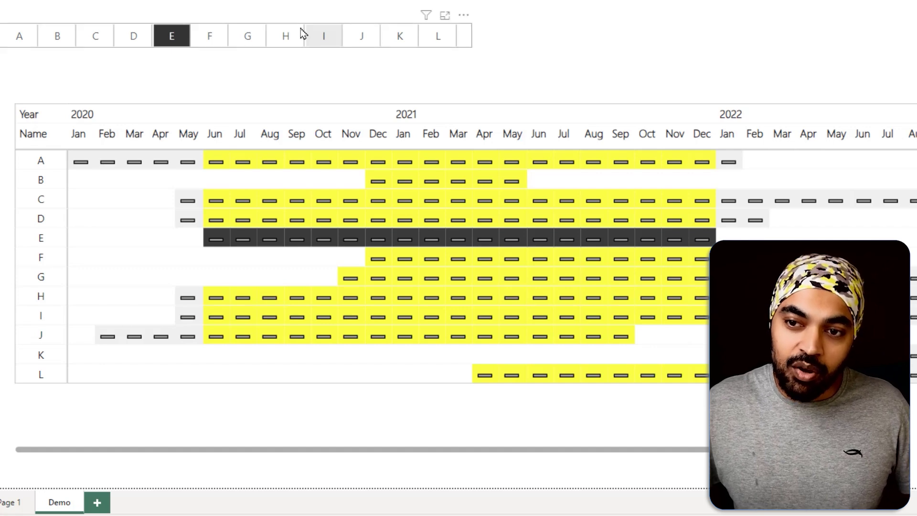
# Cycle the slicer through projects F, G, H, I, J, D and C to check the highlighting
pyautogui.moveTo(146, 10); pyautogui.dragTo(193, 60)
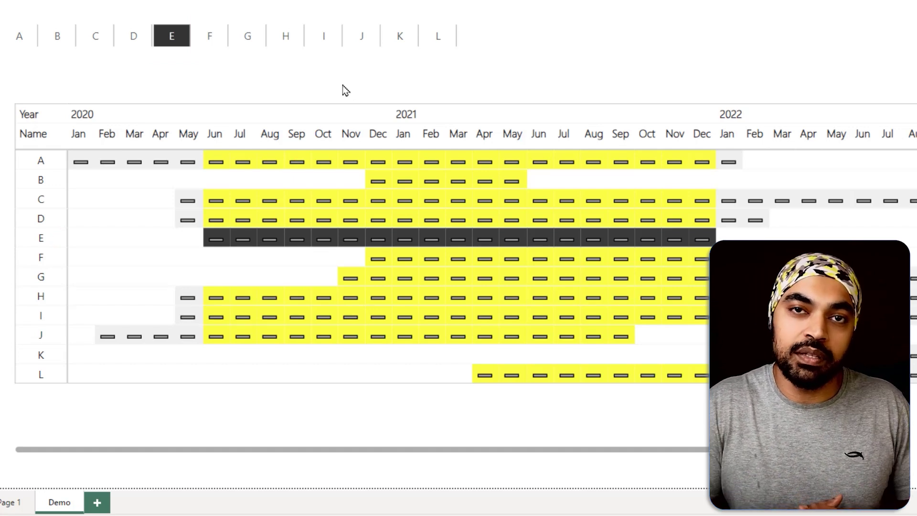
pyautogui.click(199, 44)
pyautogui.click(200, 42)
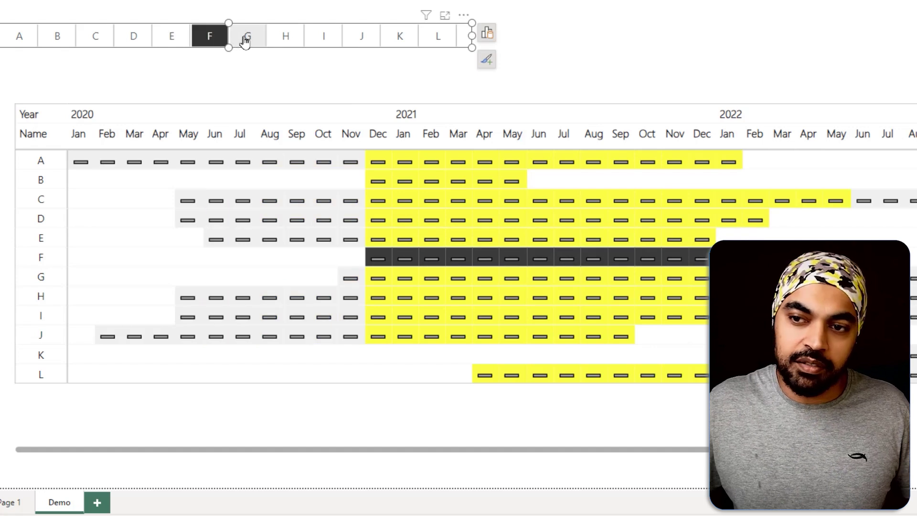
pyautogui.click(243, 39)
pyautogui.click(285, 42)
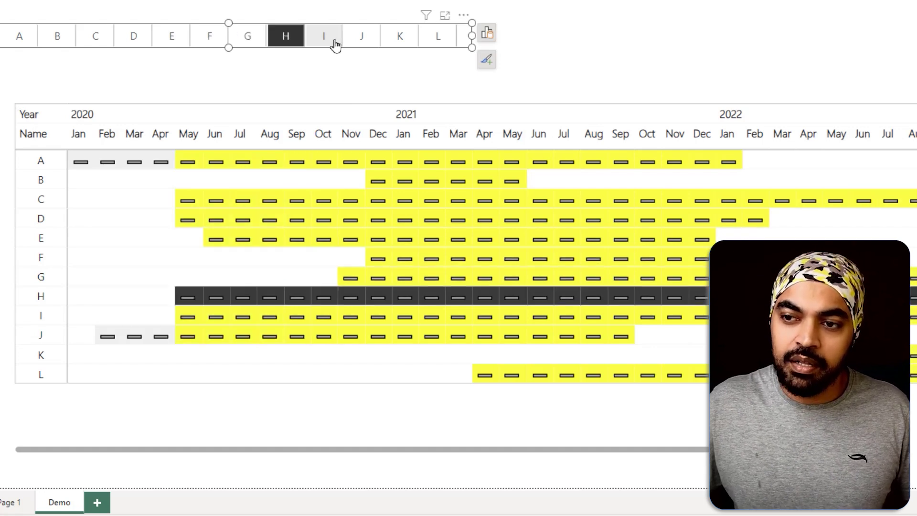
pyautogui.click(329, 42)
pyautogui.click(363, 42)
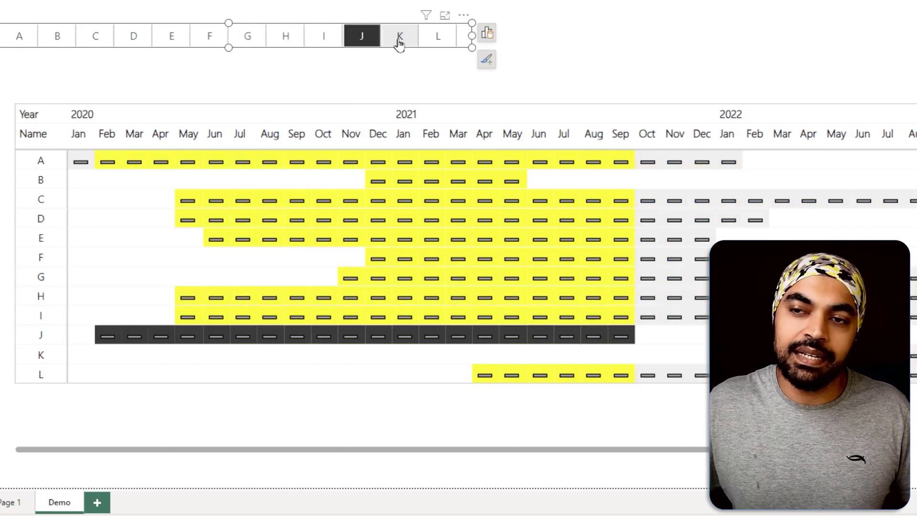
pyautogui.click(133, 42)
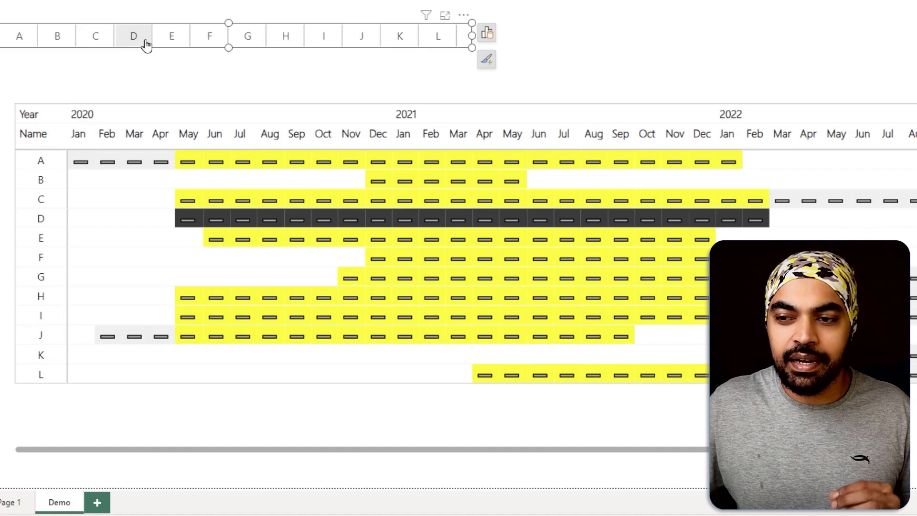
pyautogui.click(107, 41)
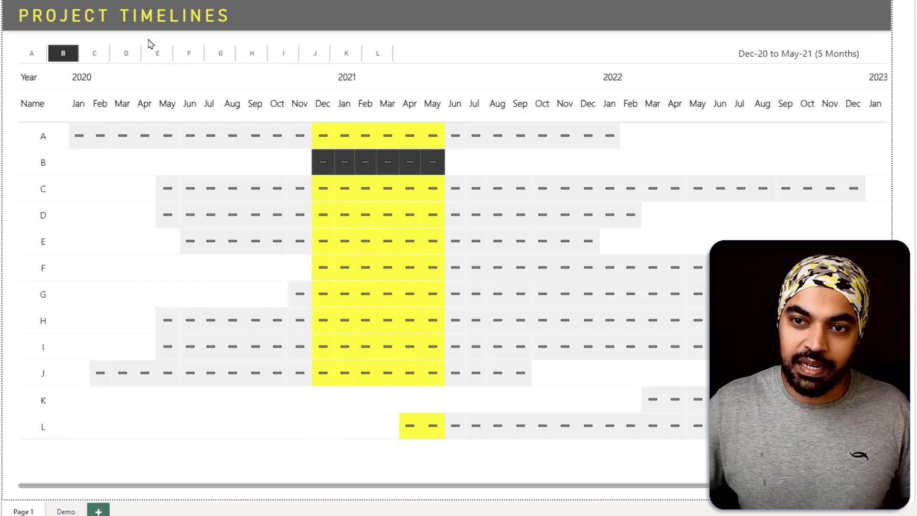
# Check project D and the date card, clear the selection, then select project K (Mar-22 to Apr-23)
pyautogui.click(125, 55)
pyautogui.click(686, 54)
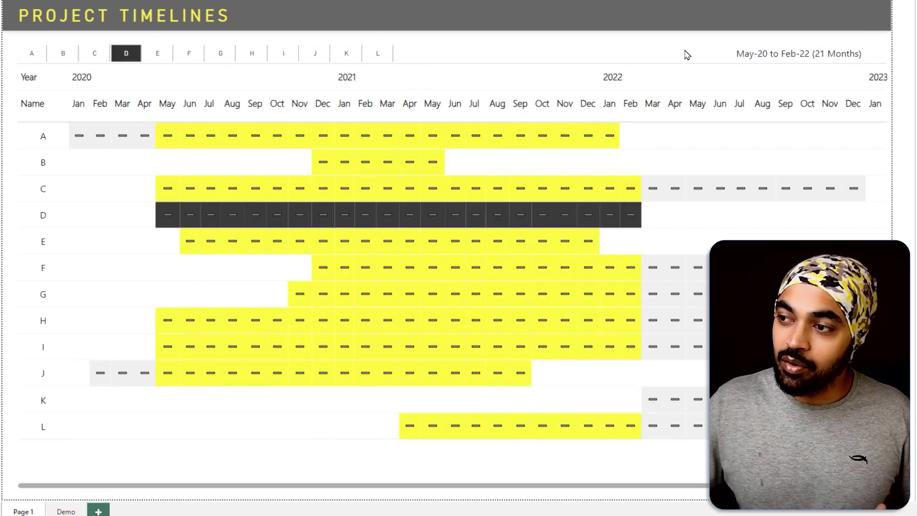
pyautogui.click(748, 62)
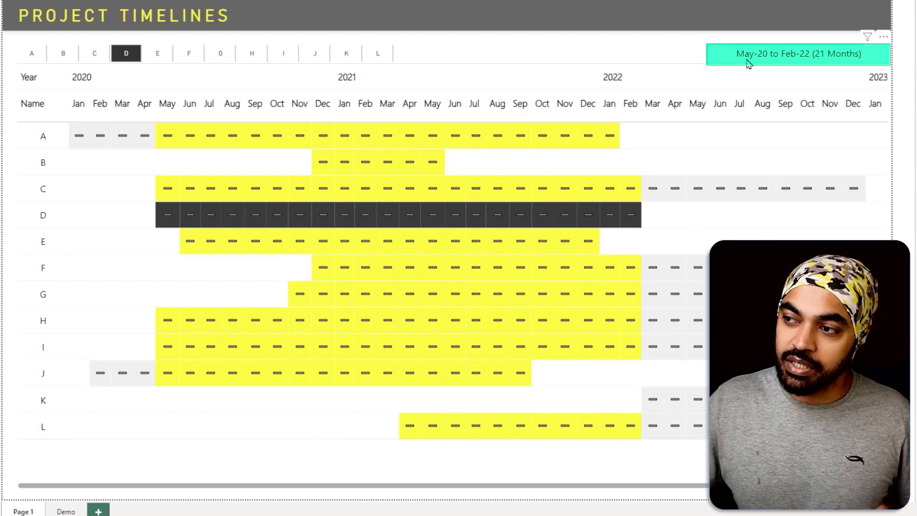
pyautogui.click(826, 57)
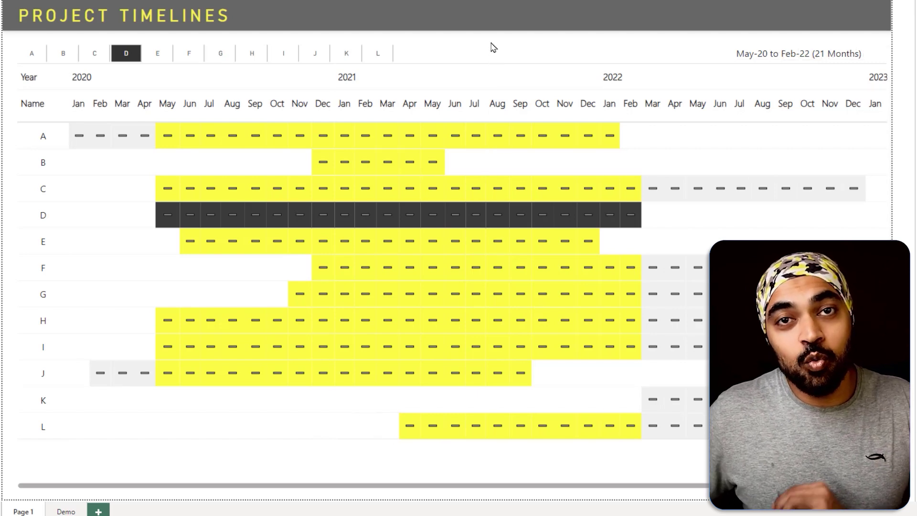
pyautogui.click(125, 56)
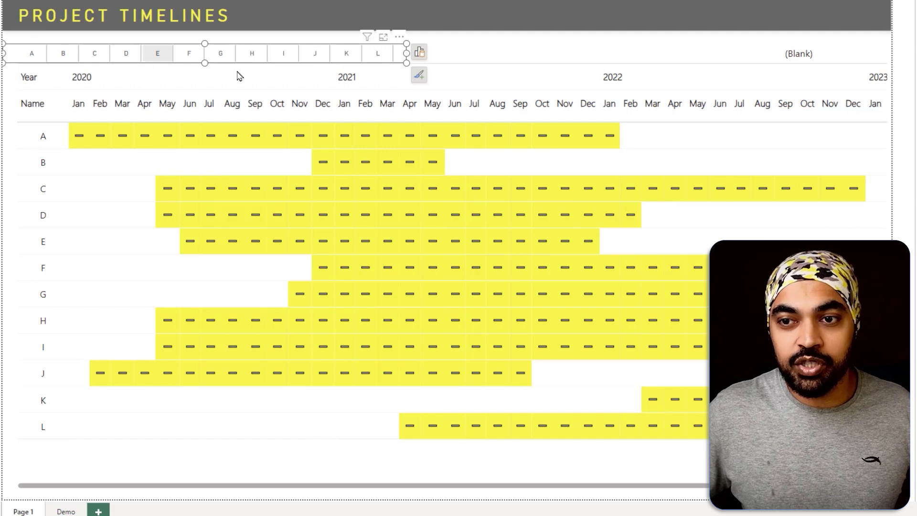
pyautogui.click(519, 50)
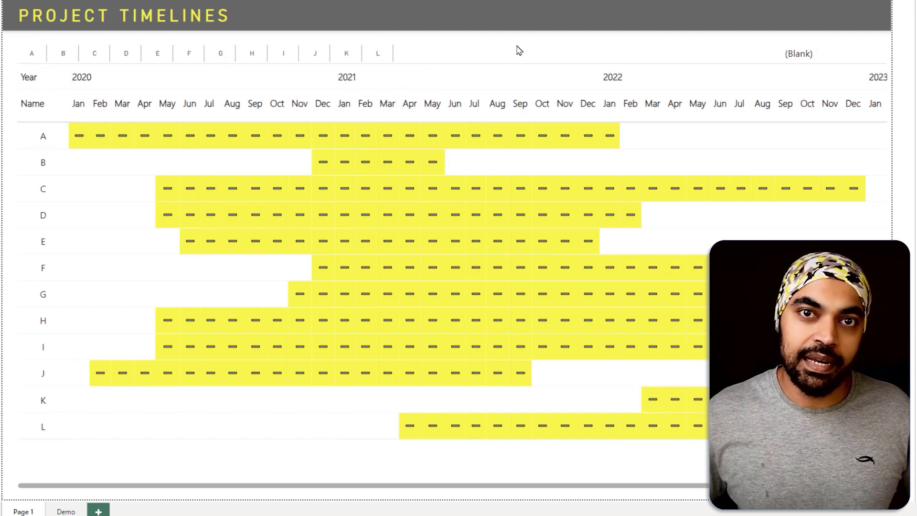
pyautogui.click(344, 56)
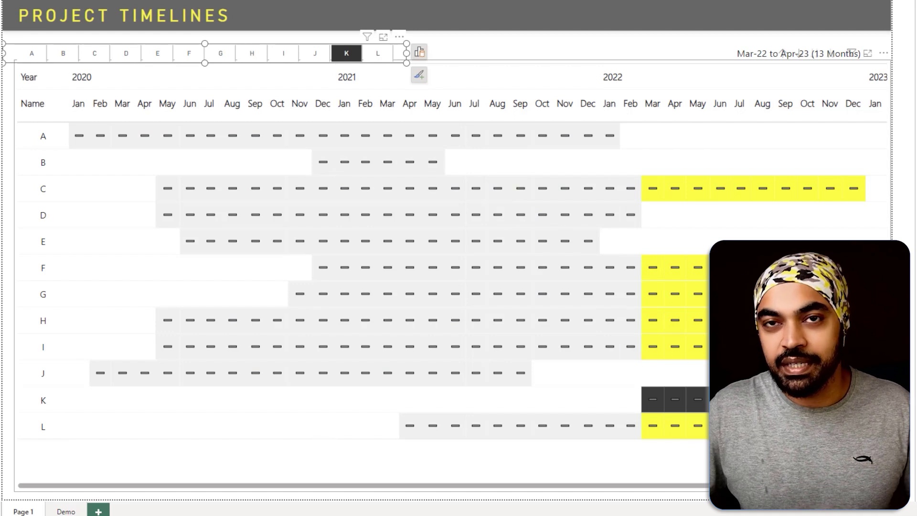